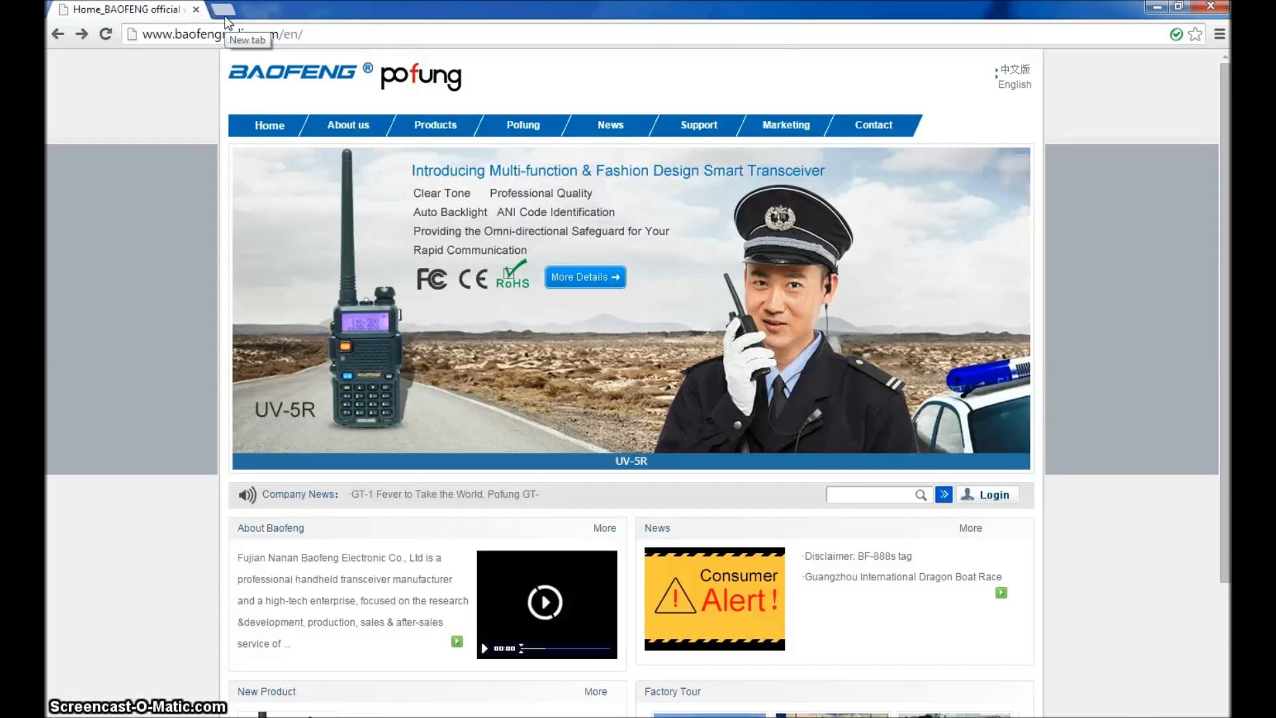
Go to the Programming Software downloads page under Baofeng's Support menu.
click(268, 38)
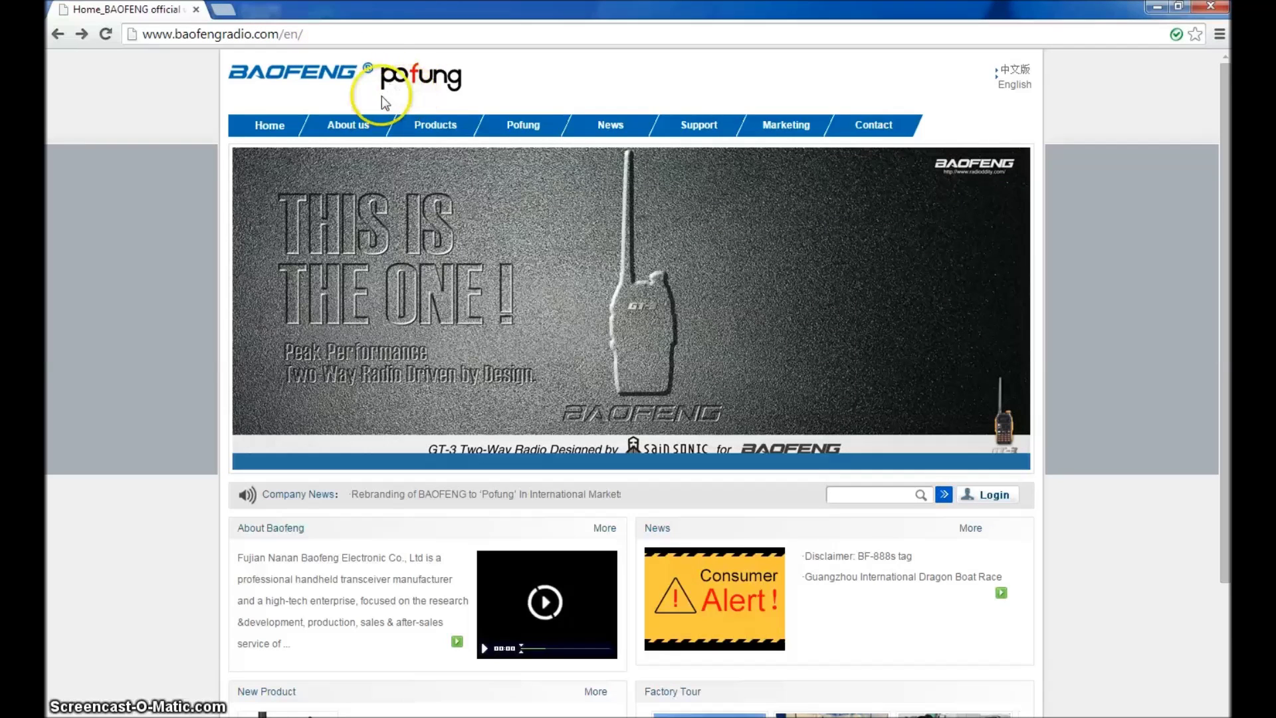
mouse_move(667, 143)
mouse_move(698, 123)
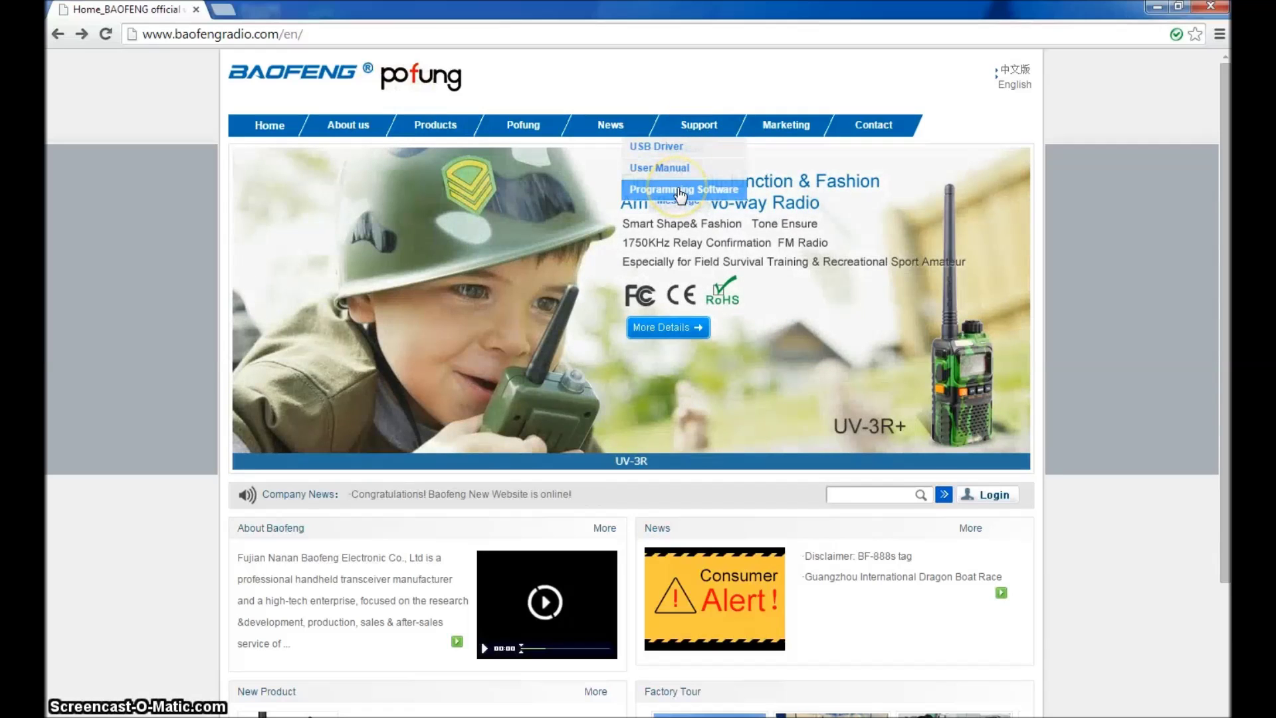
click(676, 187)
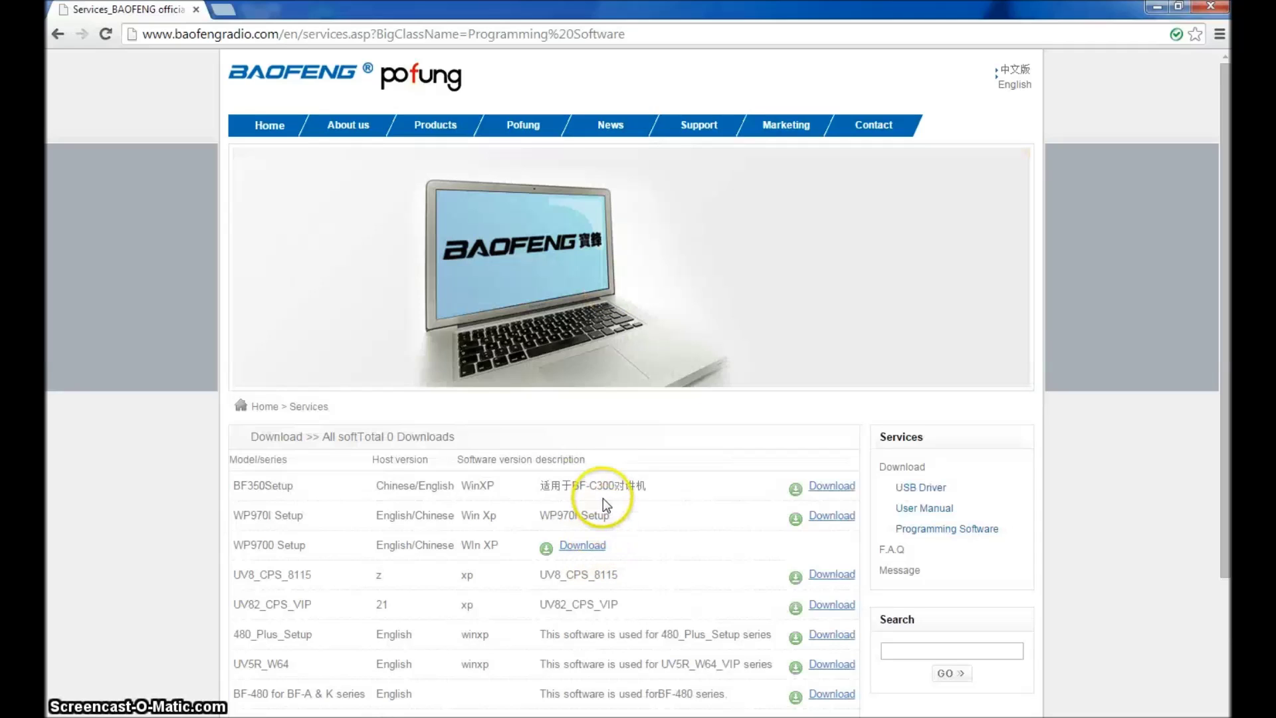
Select the UV5R_W64 row, use its Download link, then minimize Chrome to the desktop.
scroll(570, 489, down, 3)
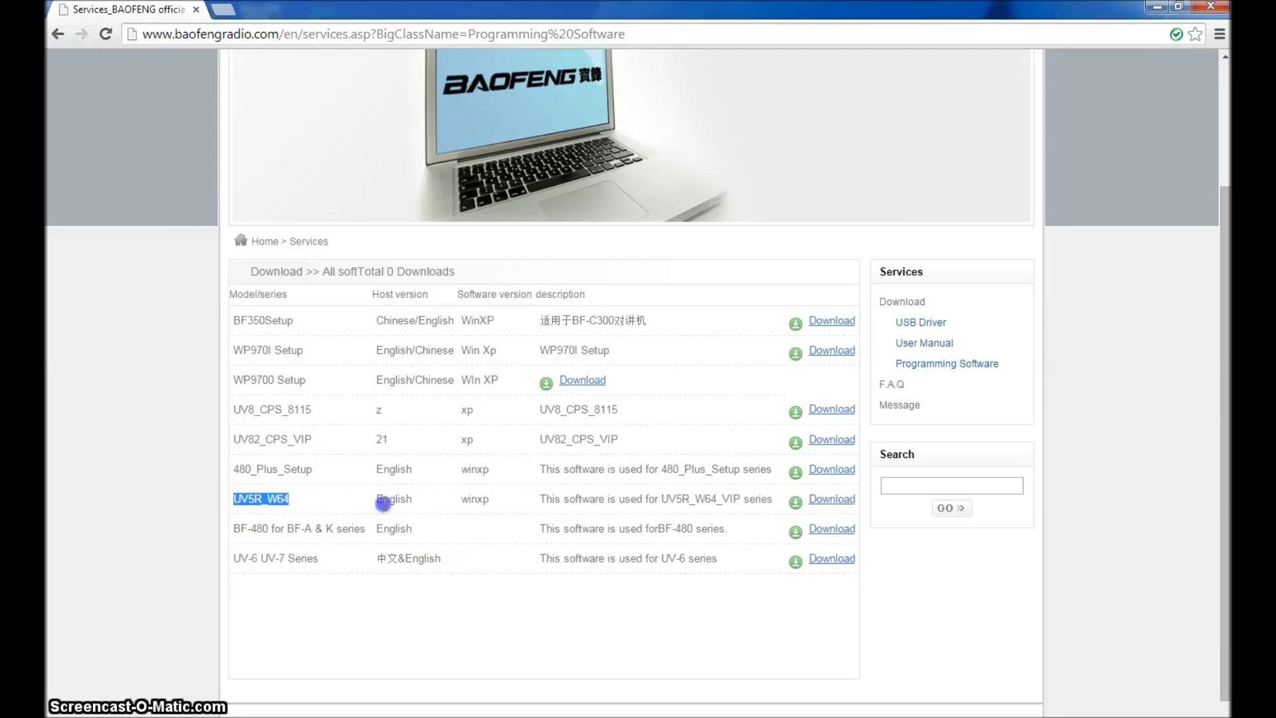
drag(383, 503, 769, 508)
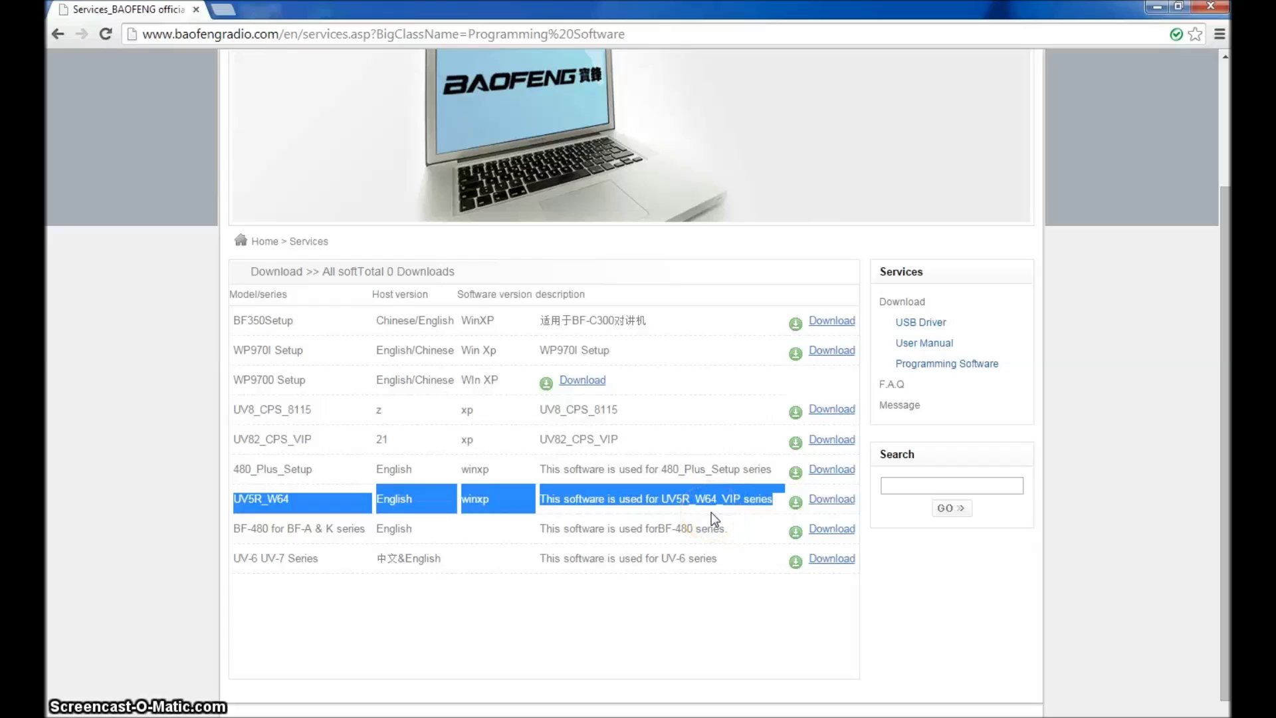
right_click(691, 526)
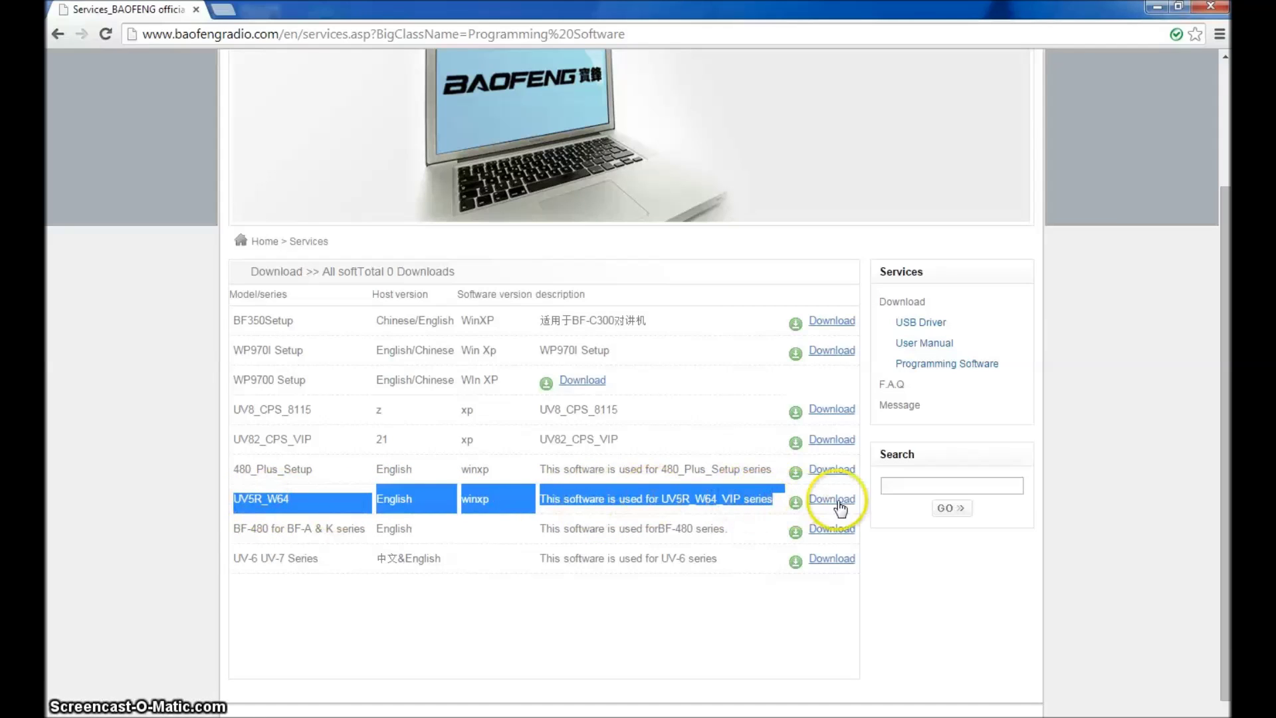
key(super+d)
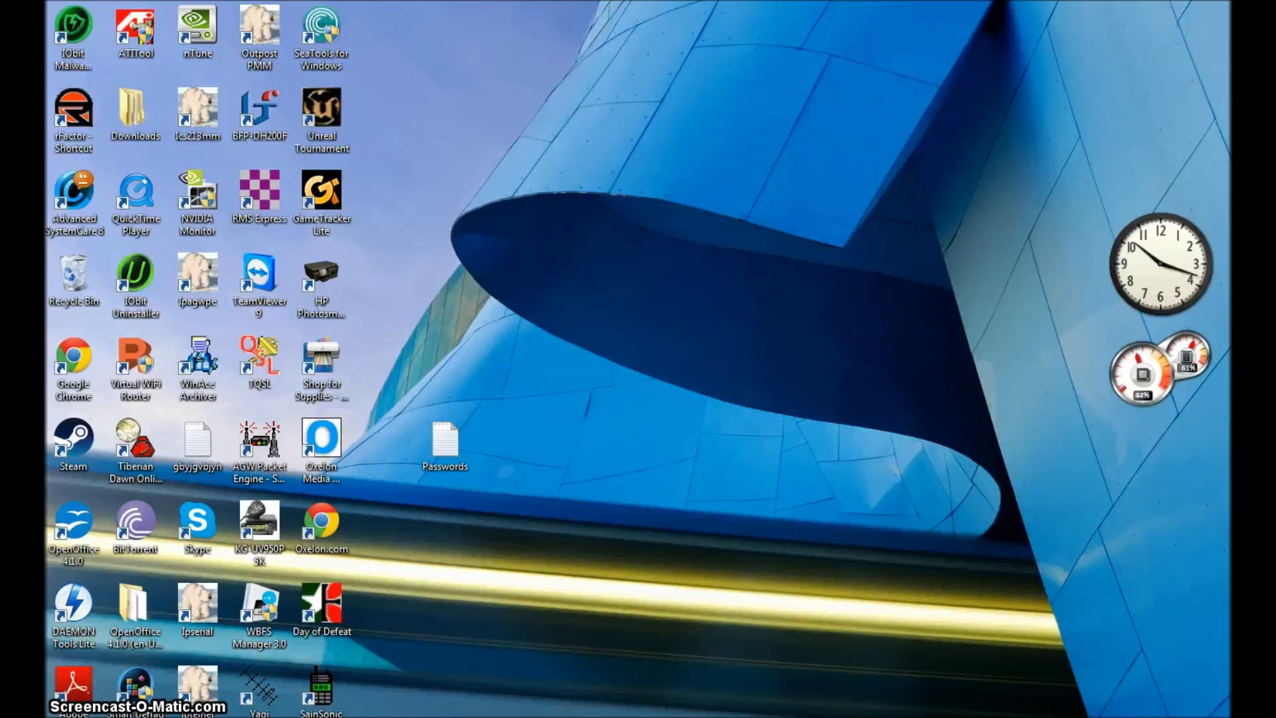
Launch the UV5R_W64_VIP shortcut from its folder under Start > All Programs.
click(61, 712)
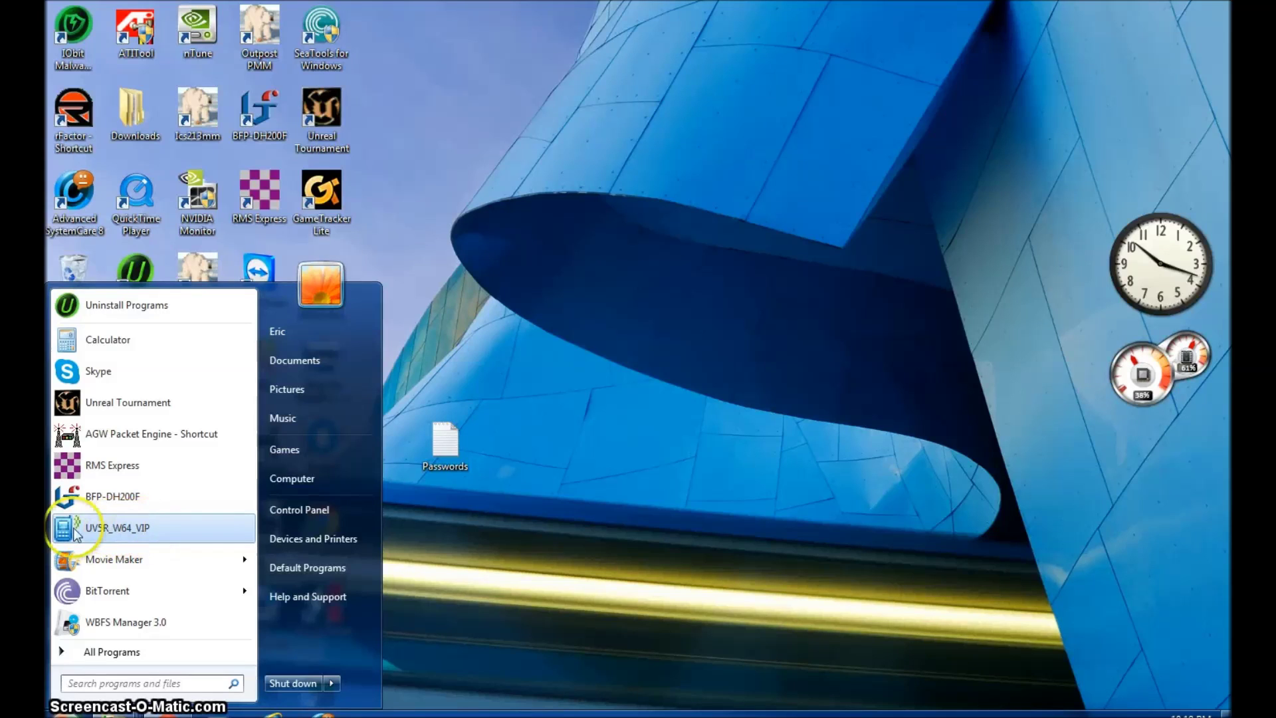
click(136, 654)
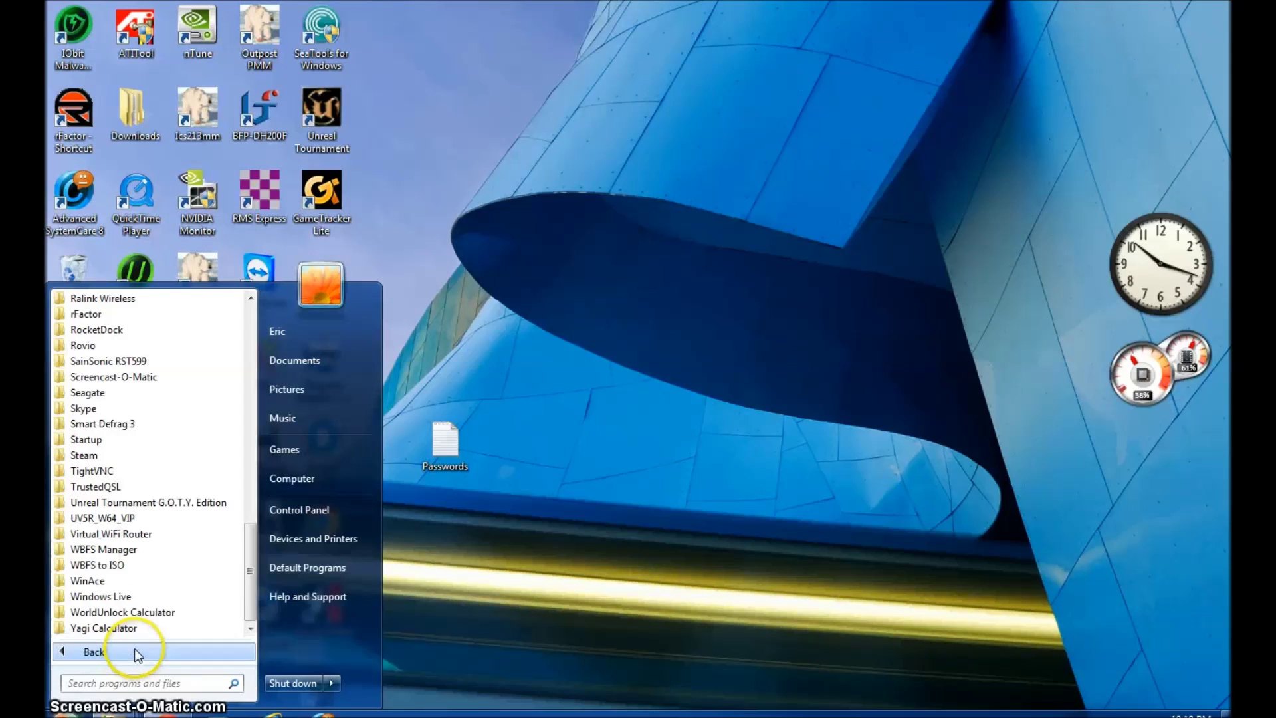
click(118, 519)
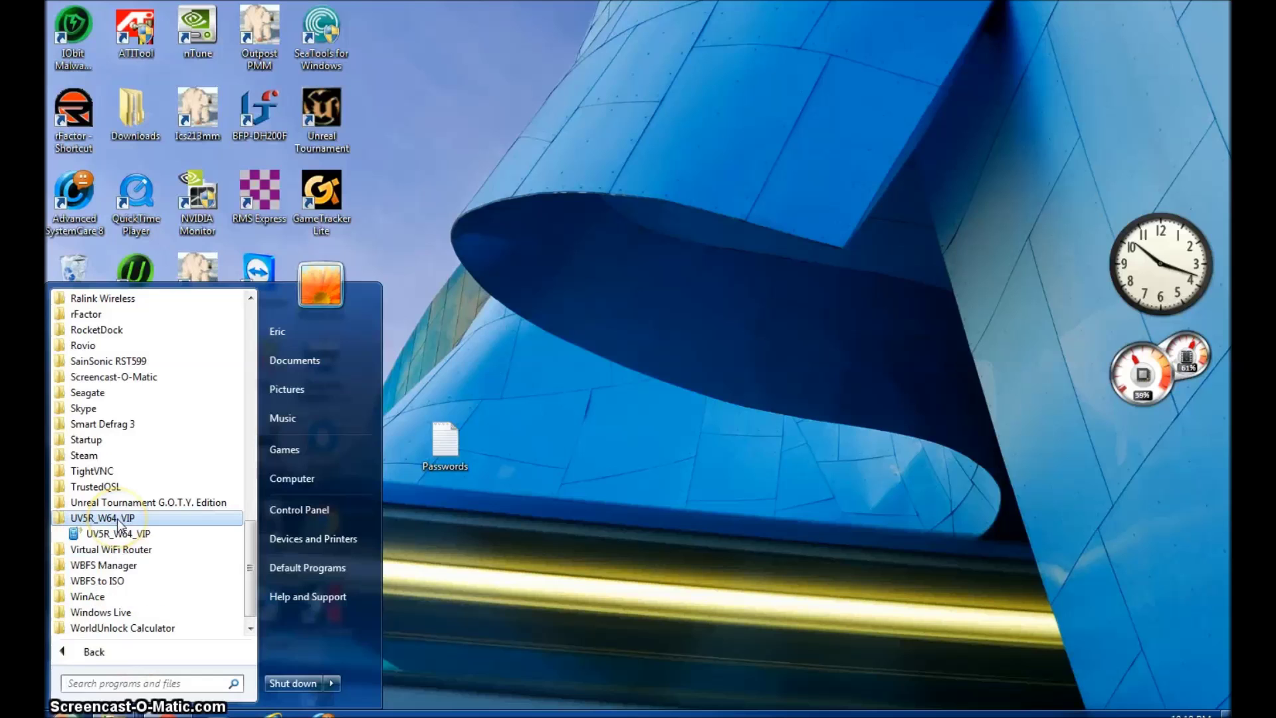
click(121, 533)
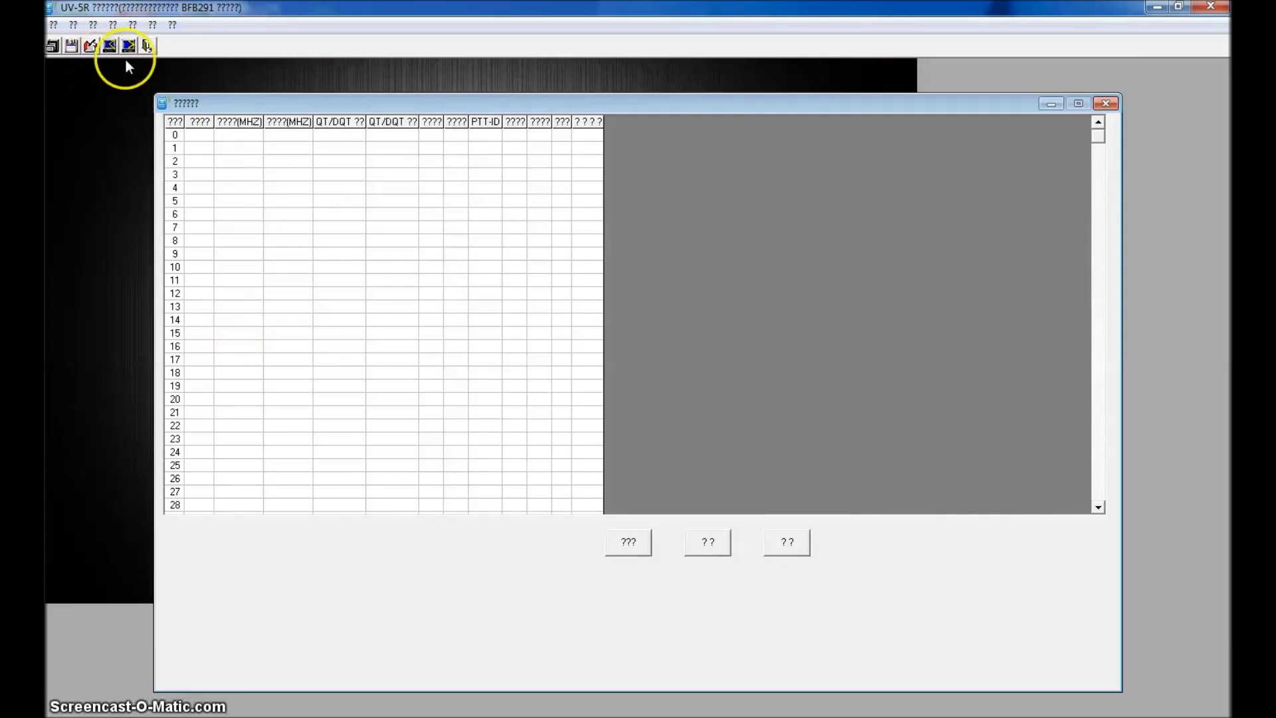
Set the interface language to English and open the Communication Port Setup dialog.
click(152, 26)
click(188, 62)
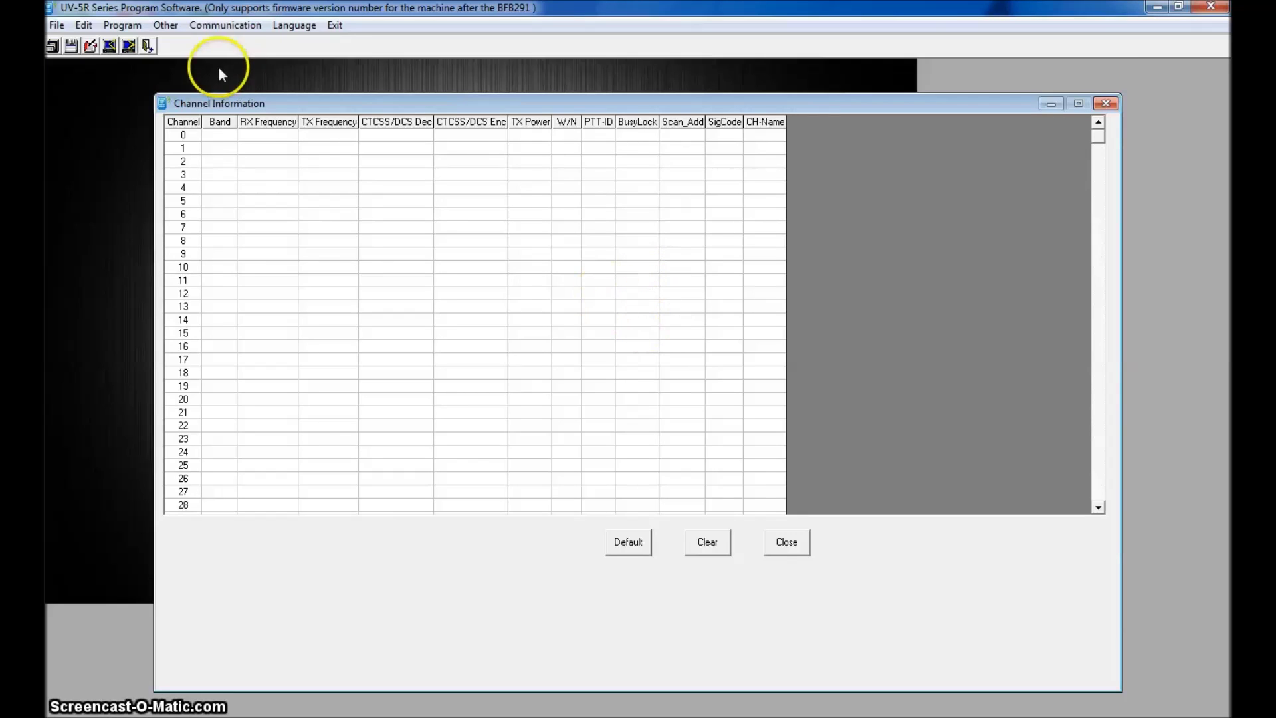
click(226, 25)
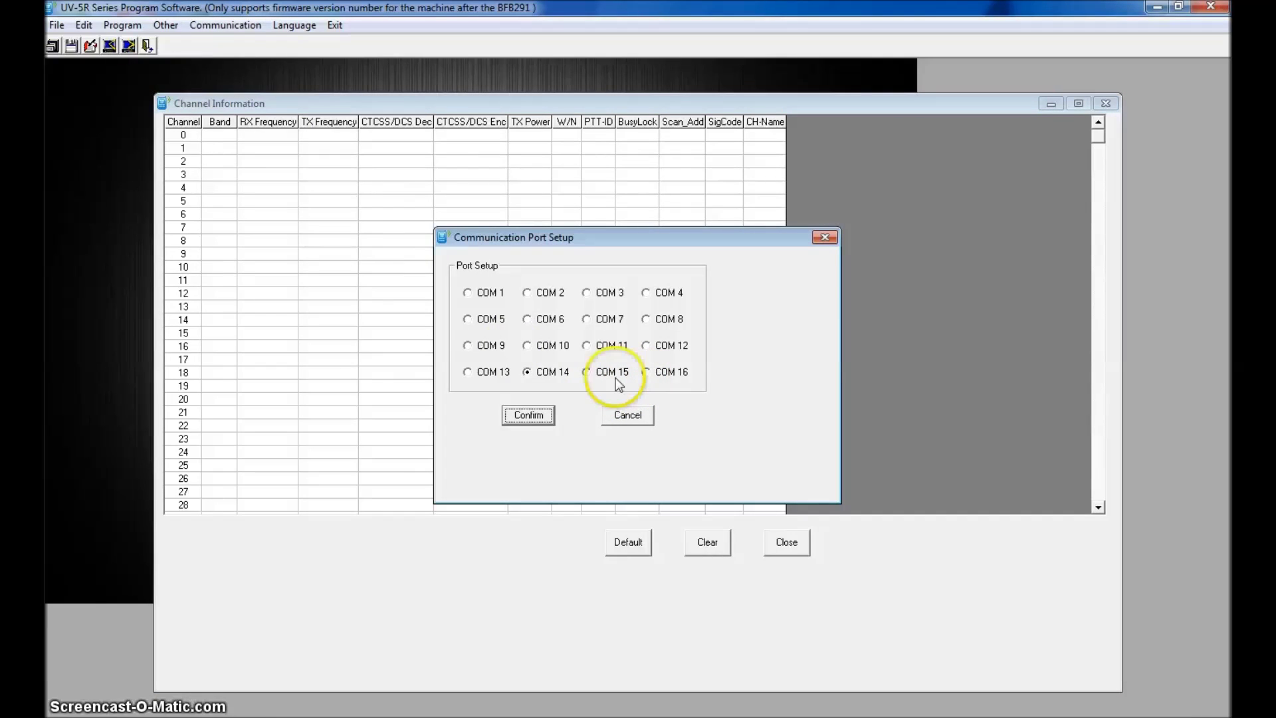
Set the port to COM 10 and read channels 1–12 (140.12500–440.32500) from the radio.
click(527, 346)
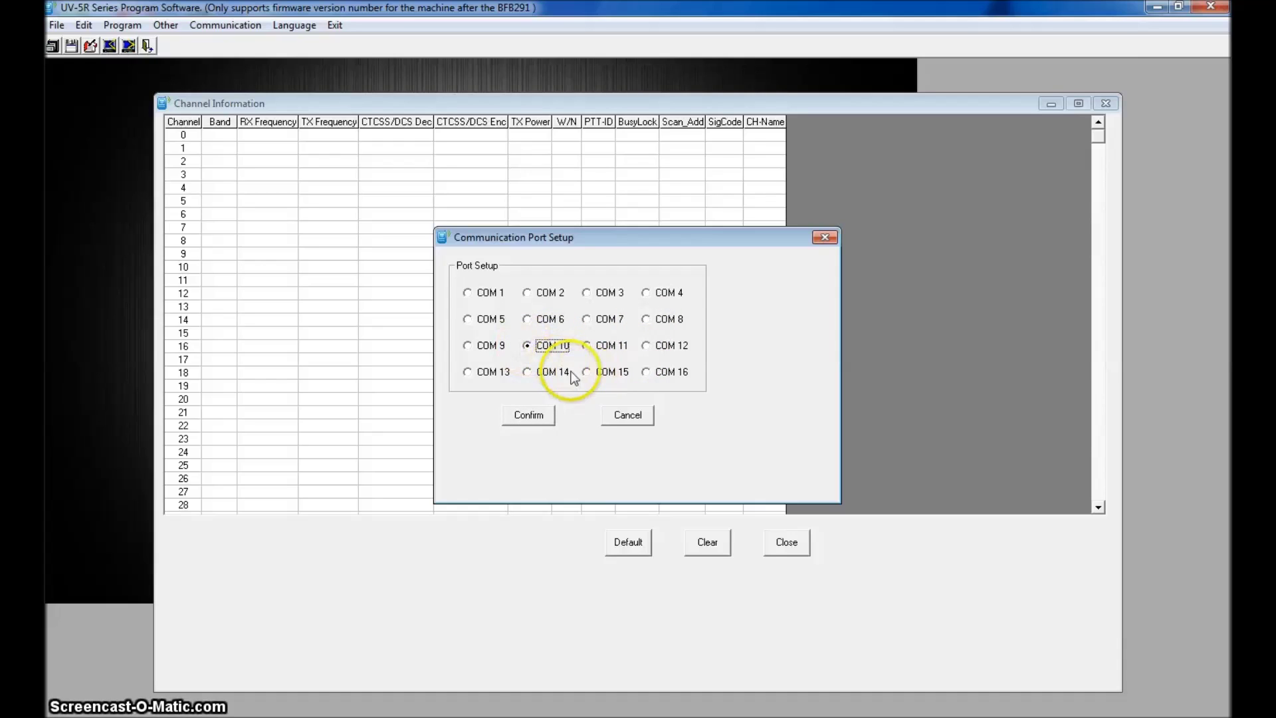
click(532, 416)
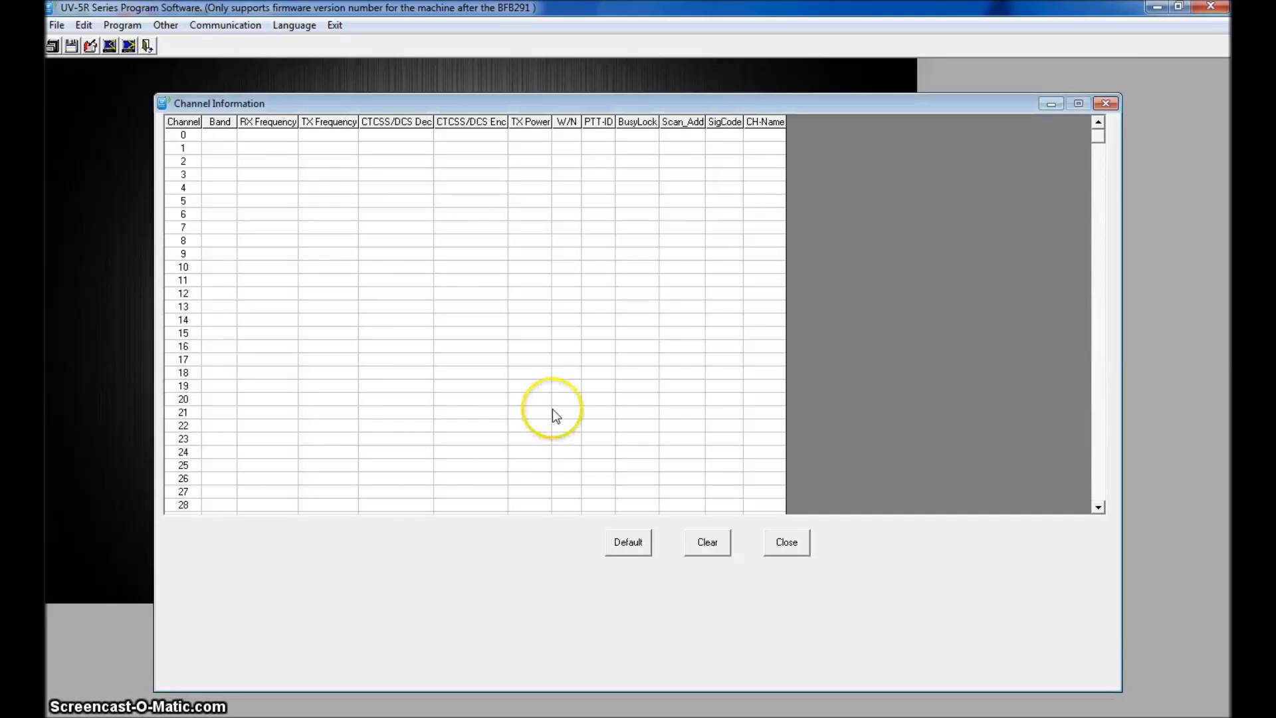
click(123, 25)
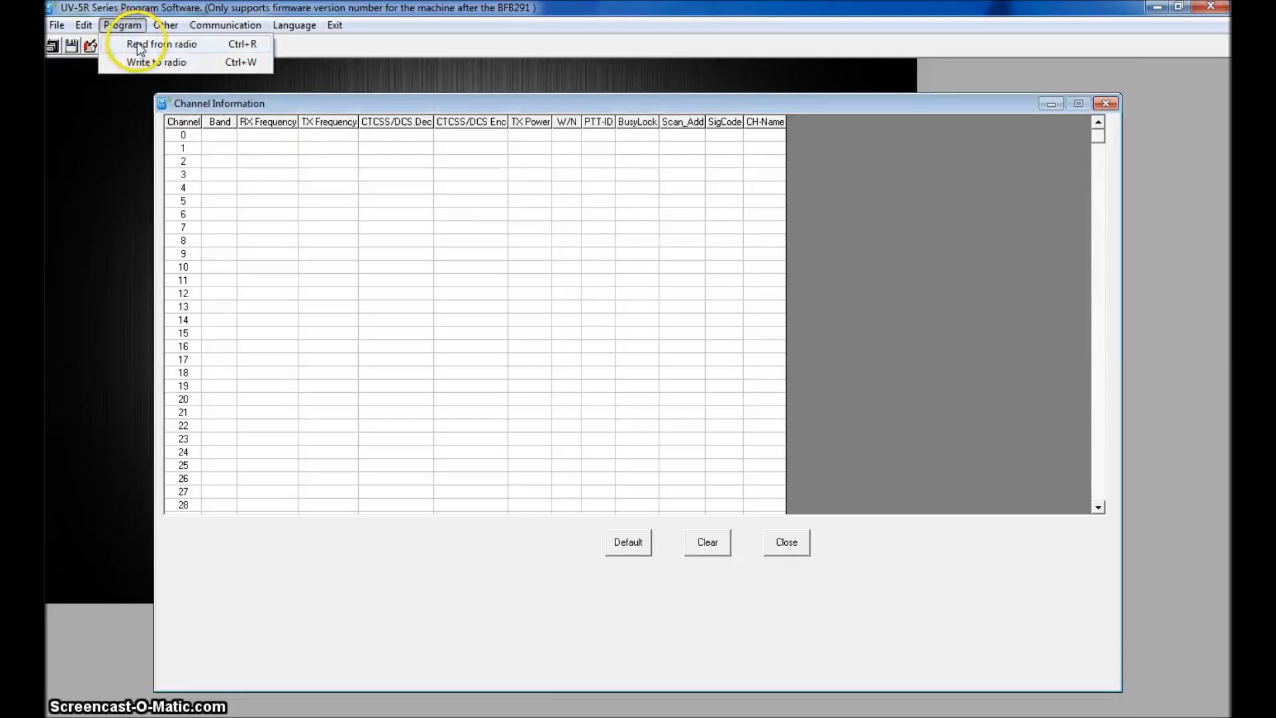
click(136, 47)
click(514, 553)
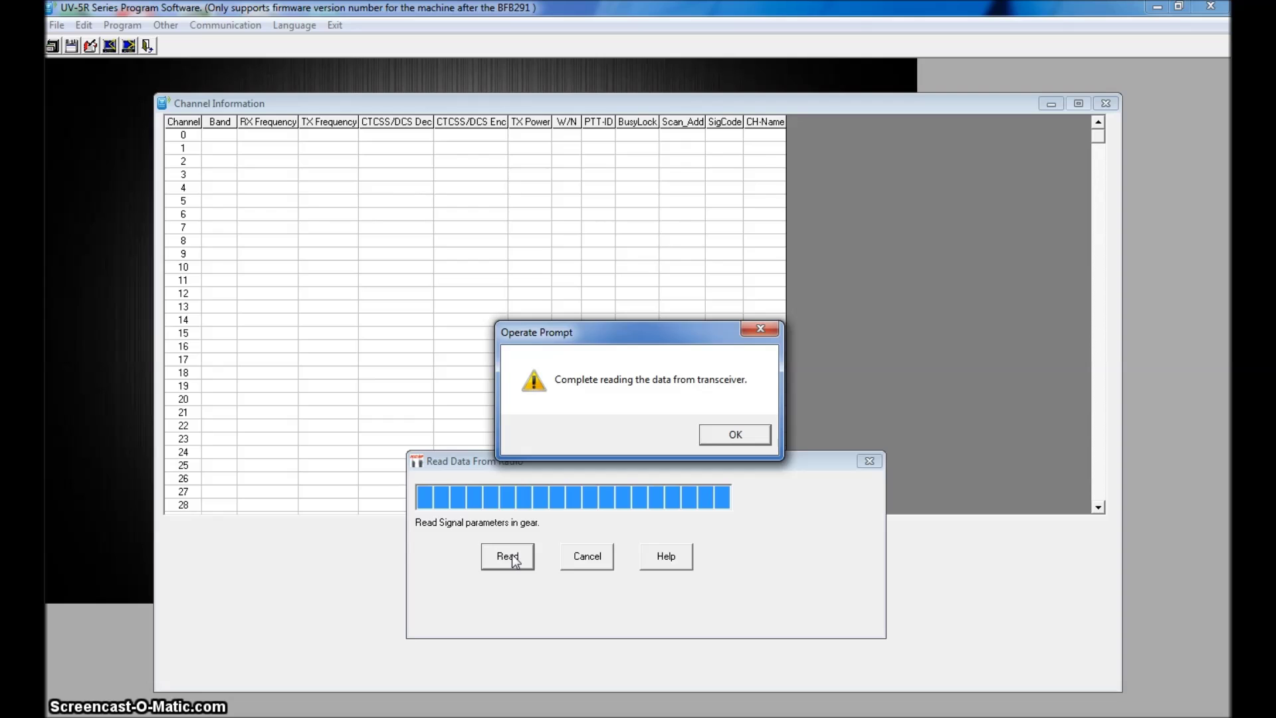
click(517, 528)
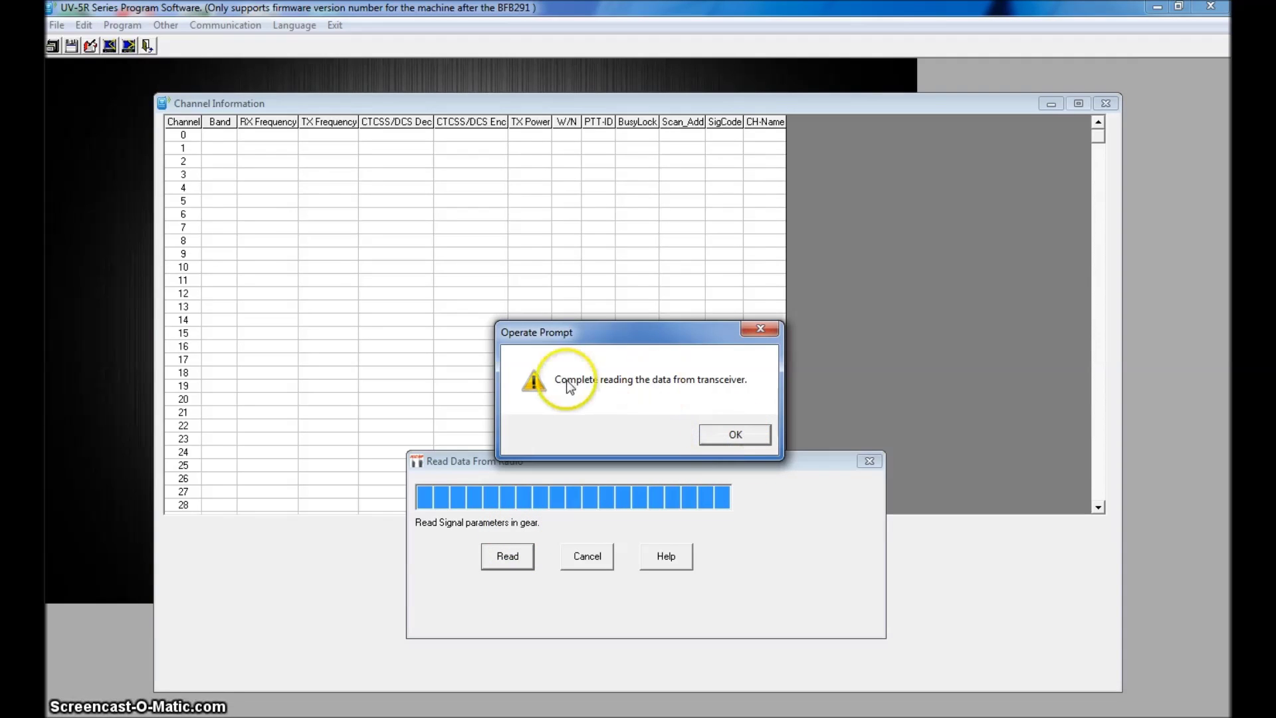
click(736, 436)
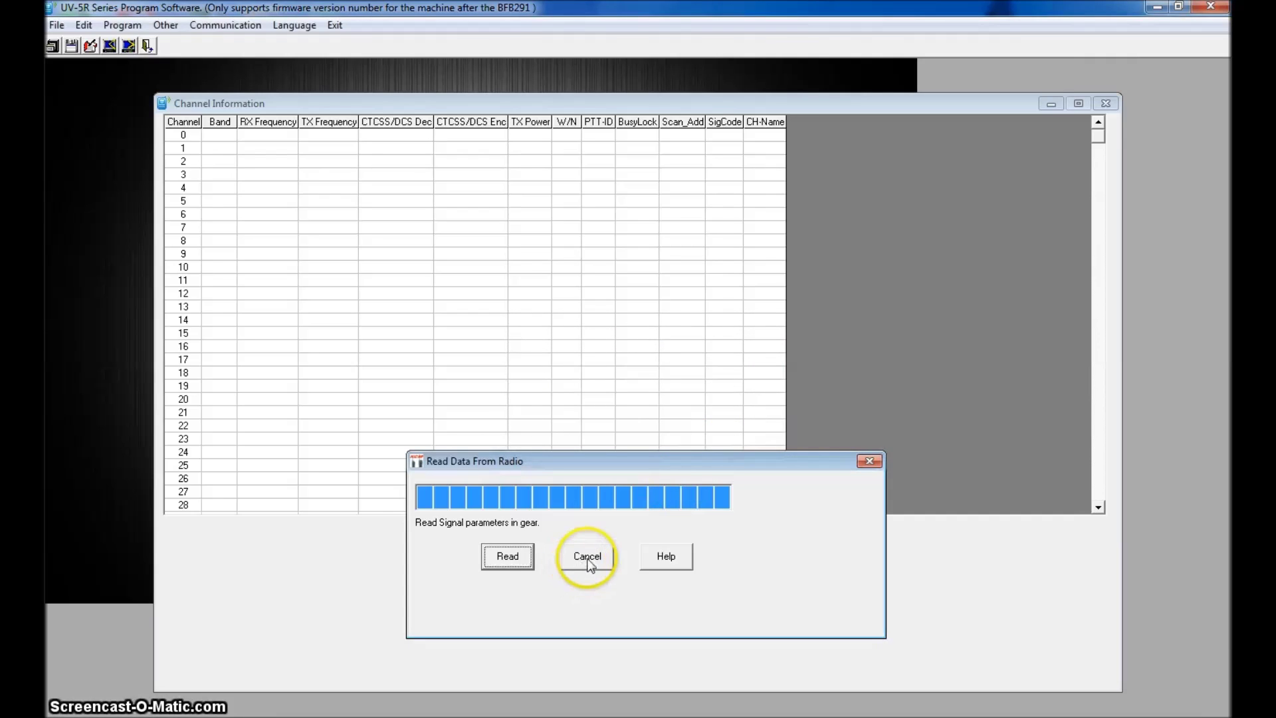
click(870, 461)
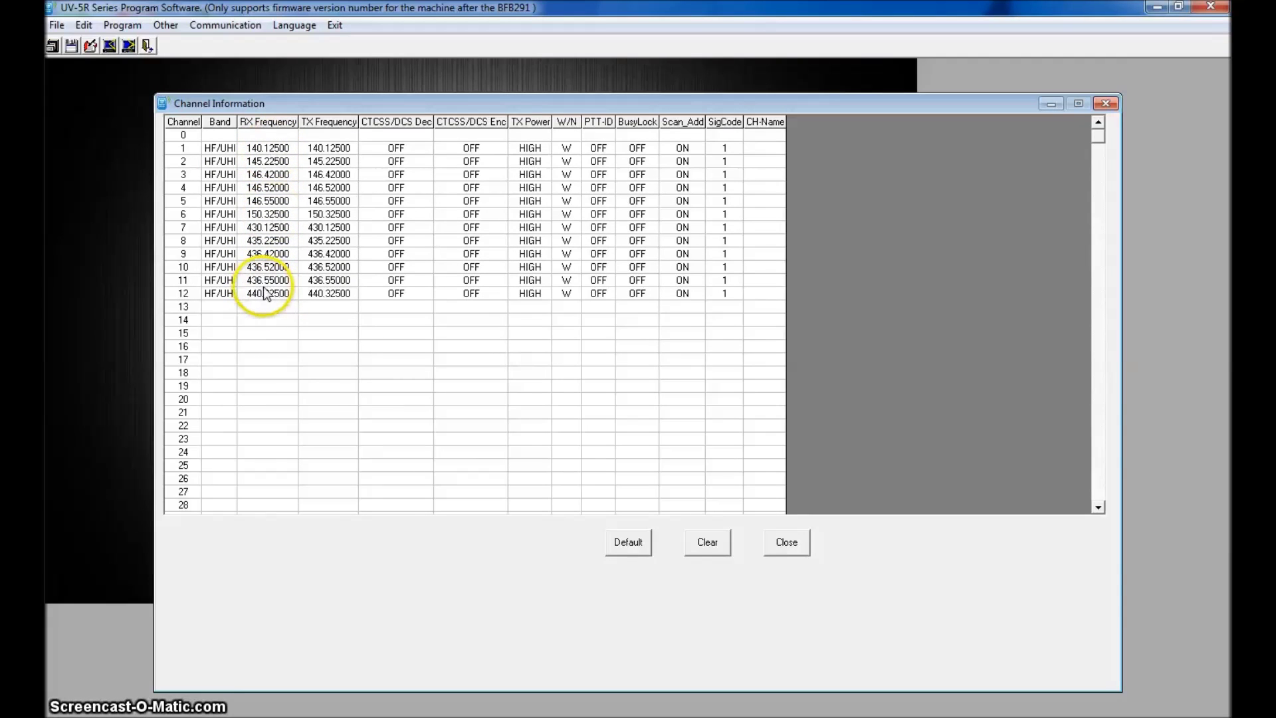
click(269, 189)
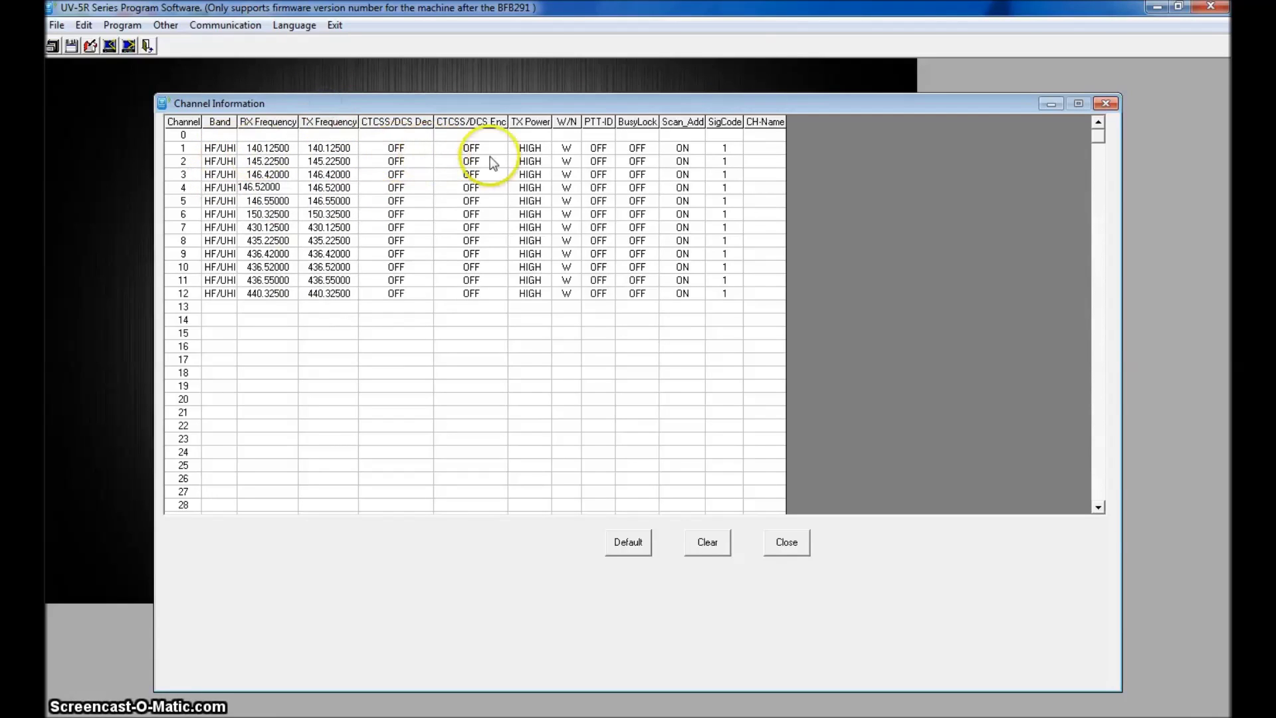
click(266, 146)
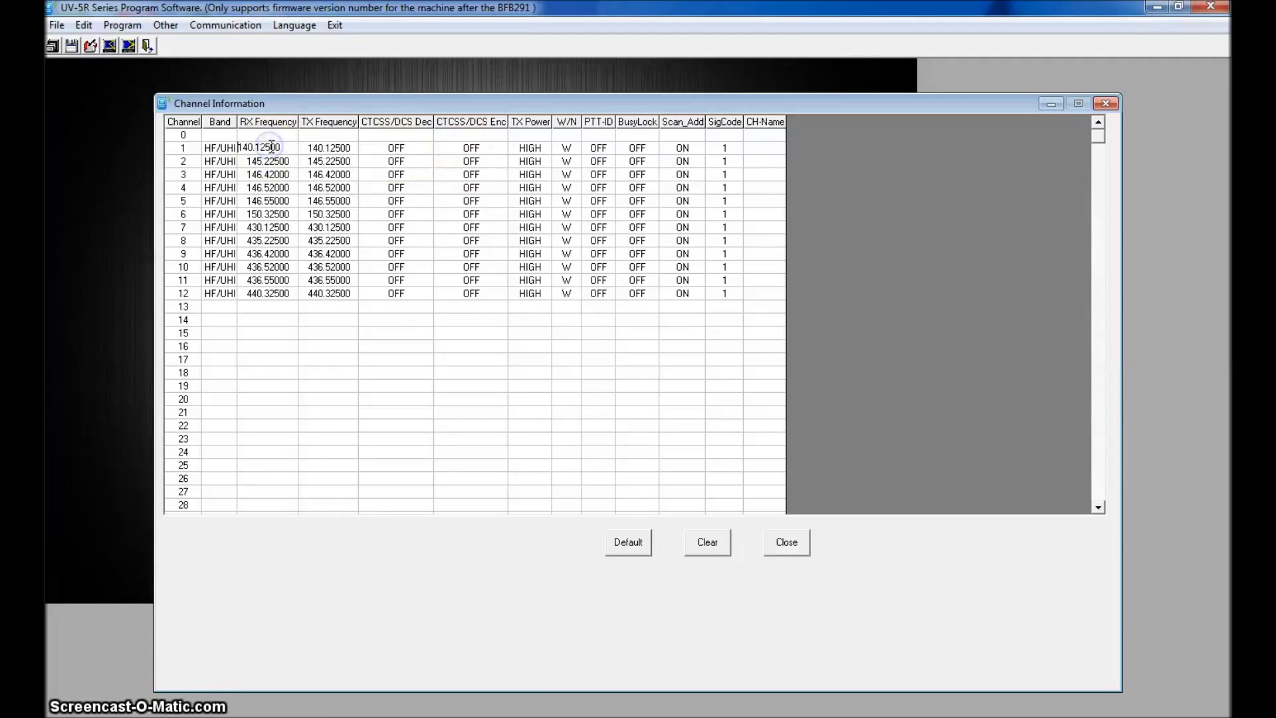
click(342, 147)
click(393, 148)
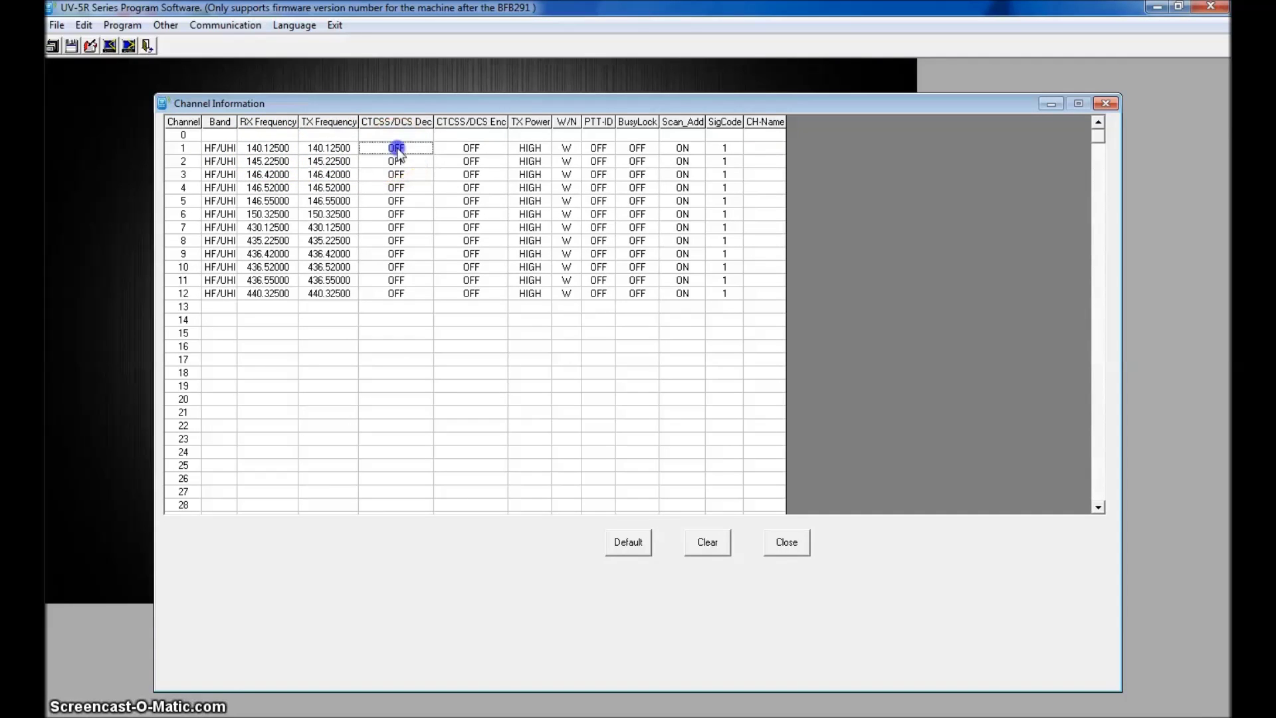
click(470, 149)
click(528, 149)
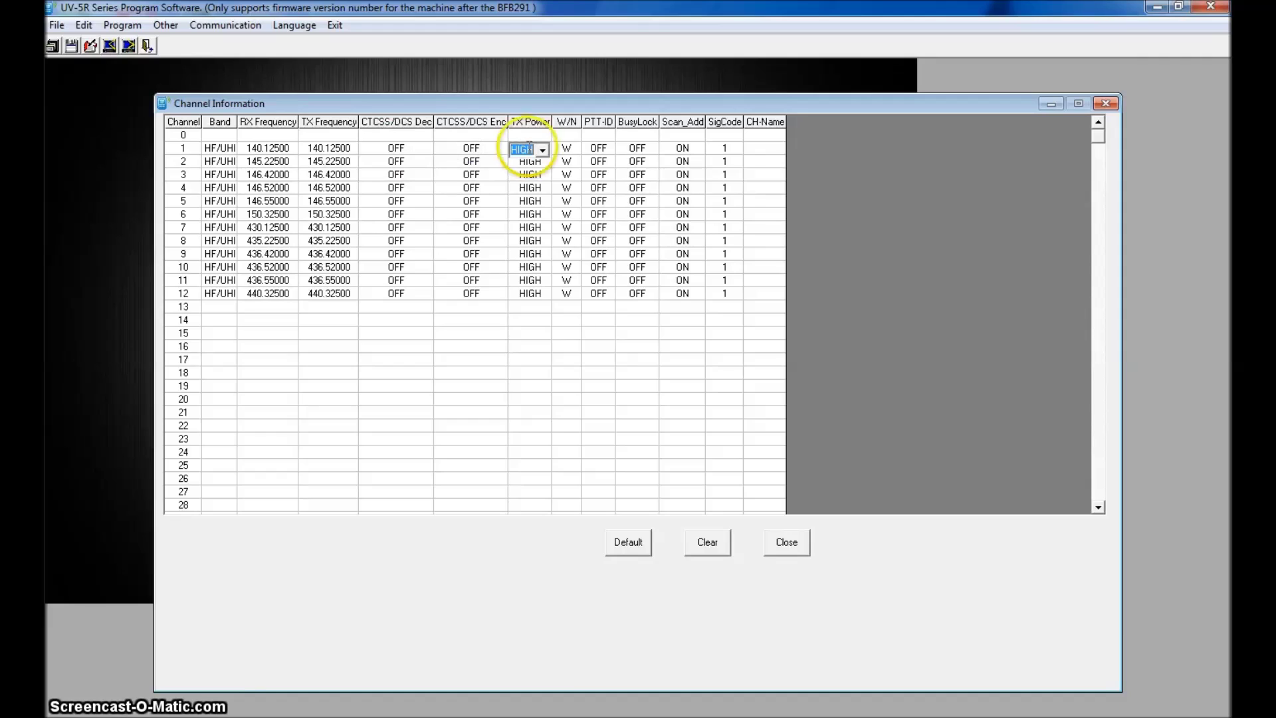
click(542, 149)
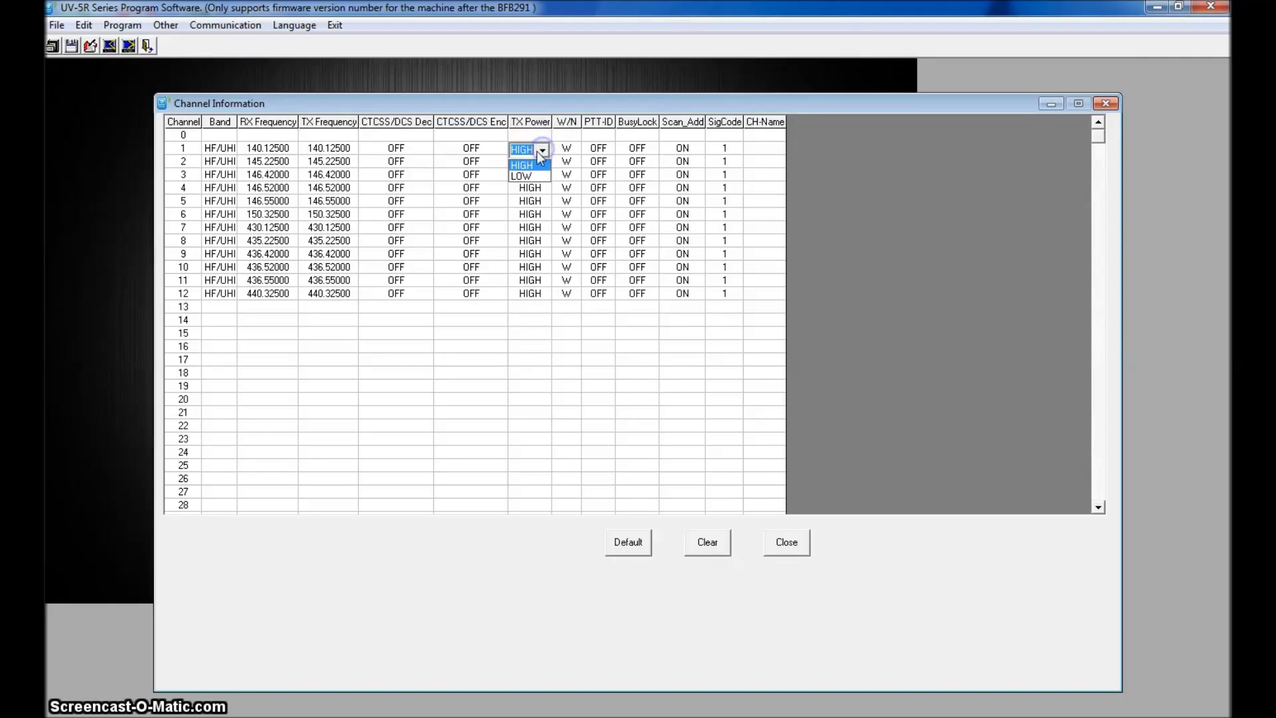
click(532, 176)
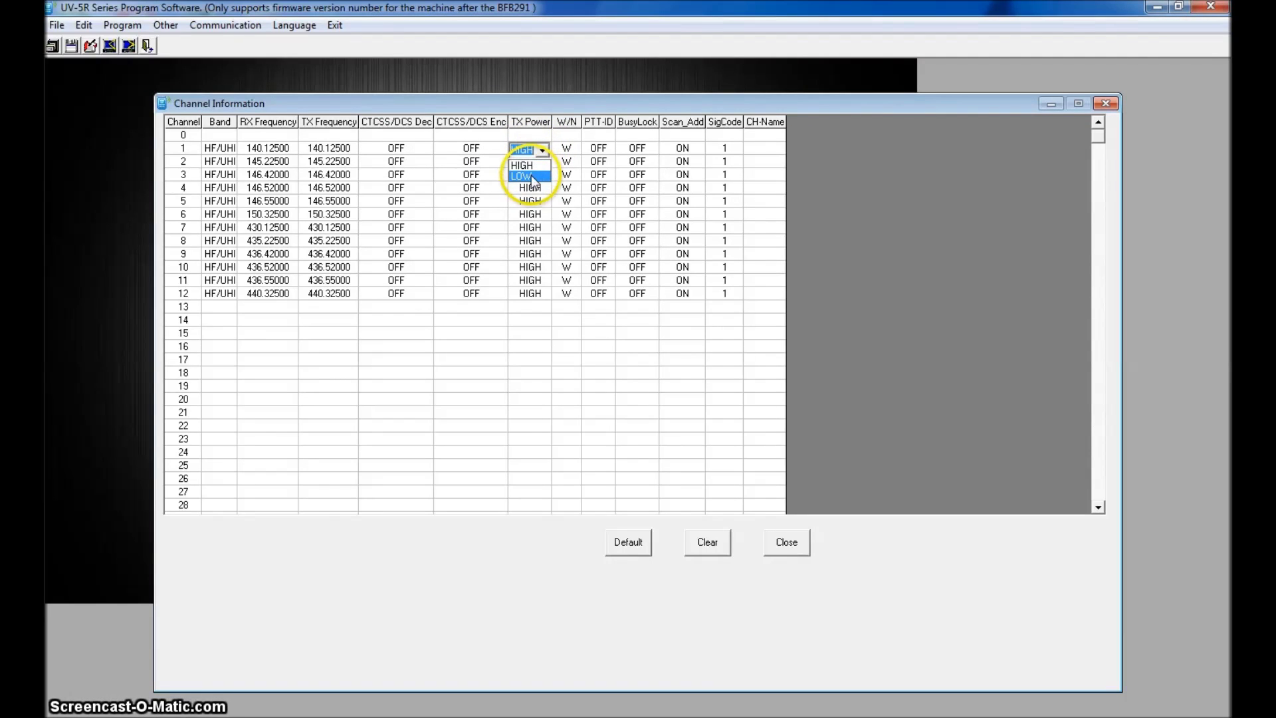
click(522, 165)
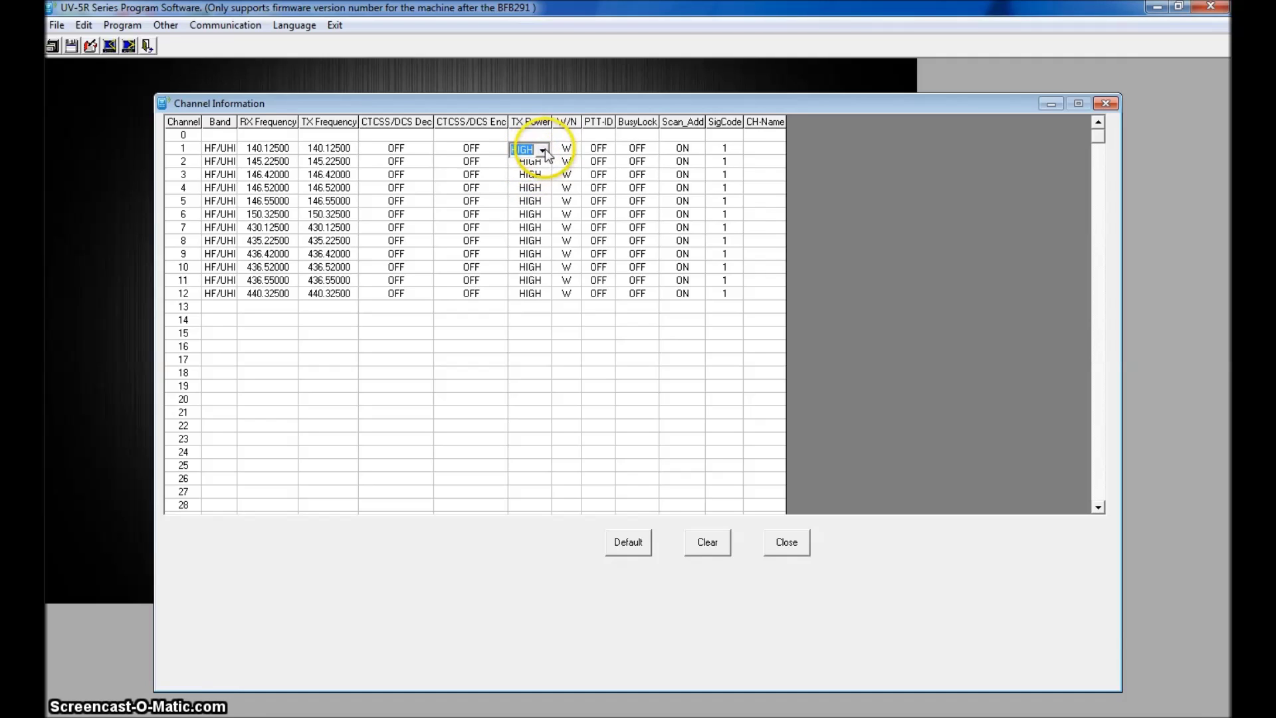
click(541, 157)
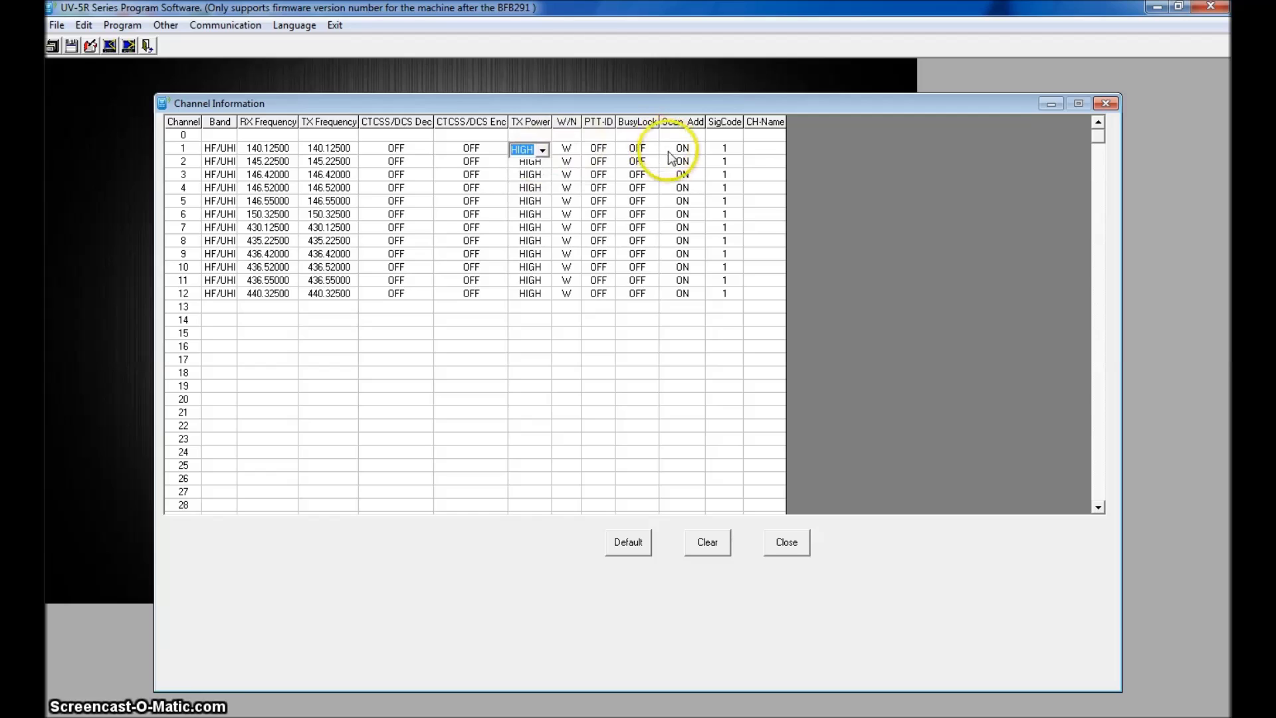
click(769, 154)
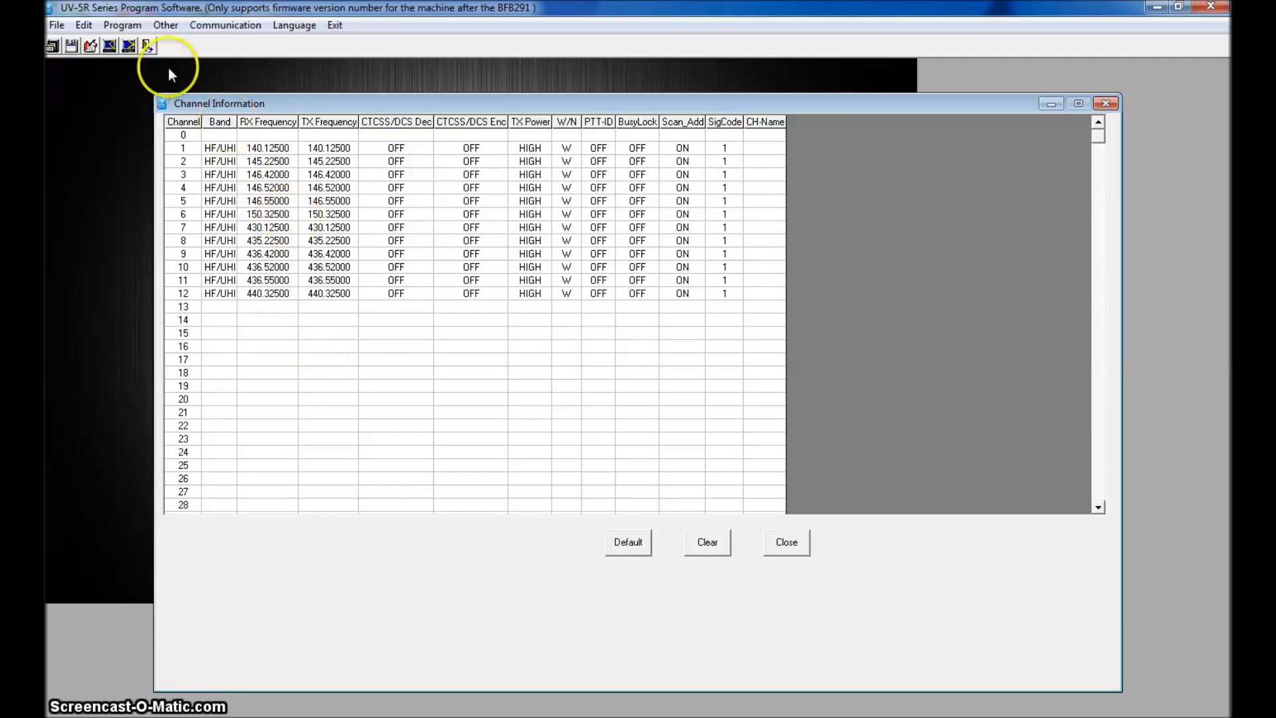
In Other, tick 'More than 480 MHZ to allow transmit' and change UHF0's upper limit from 479 to 520.
click(169, 25)
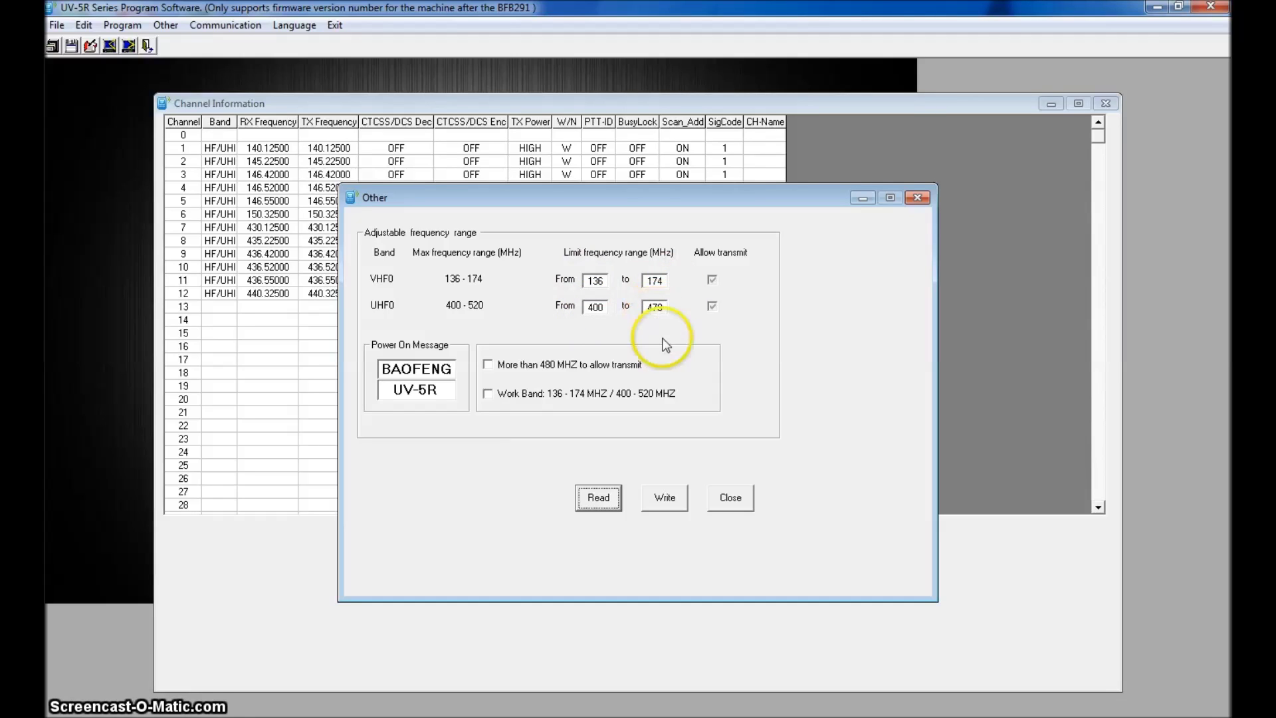
click(488, 365)
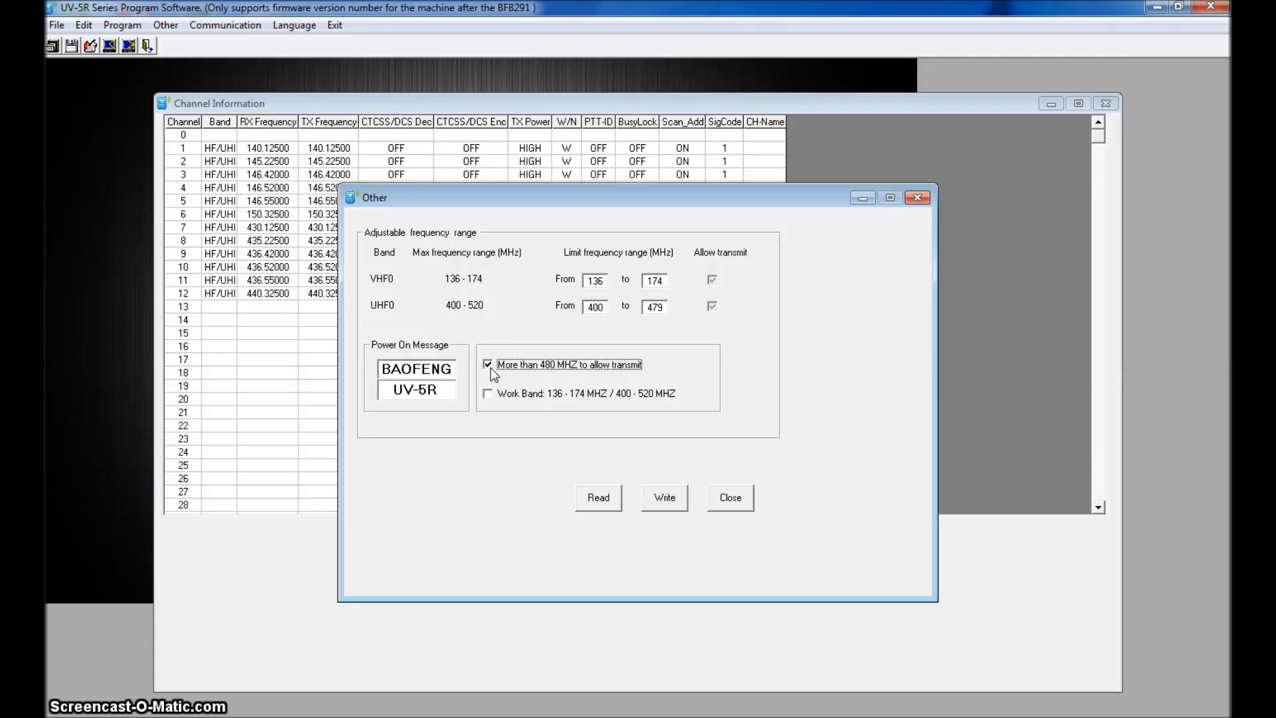
click(663, 309)
drag(665, 311, 638, 315)
text(520)
click(666, 308)
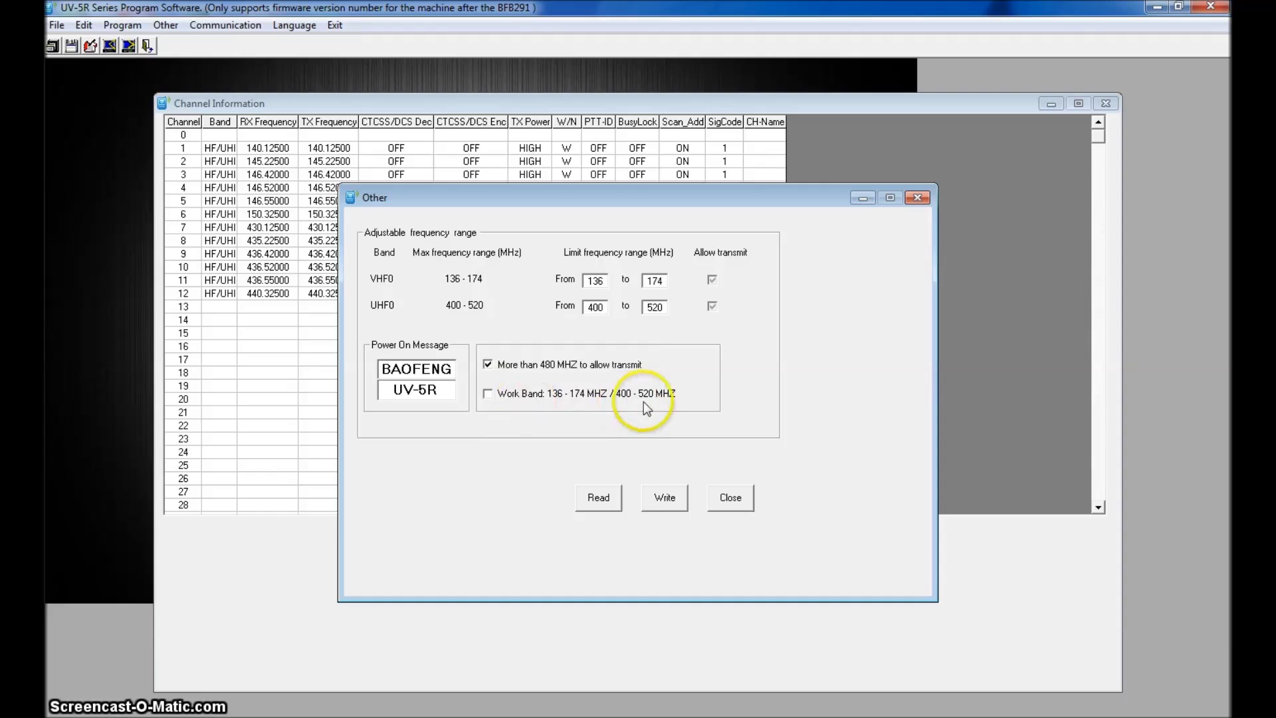
click(489, 395)
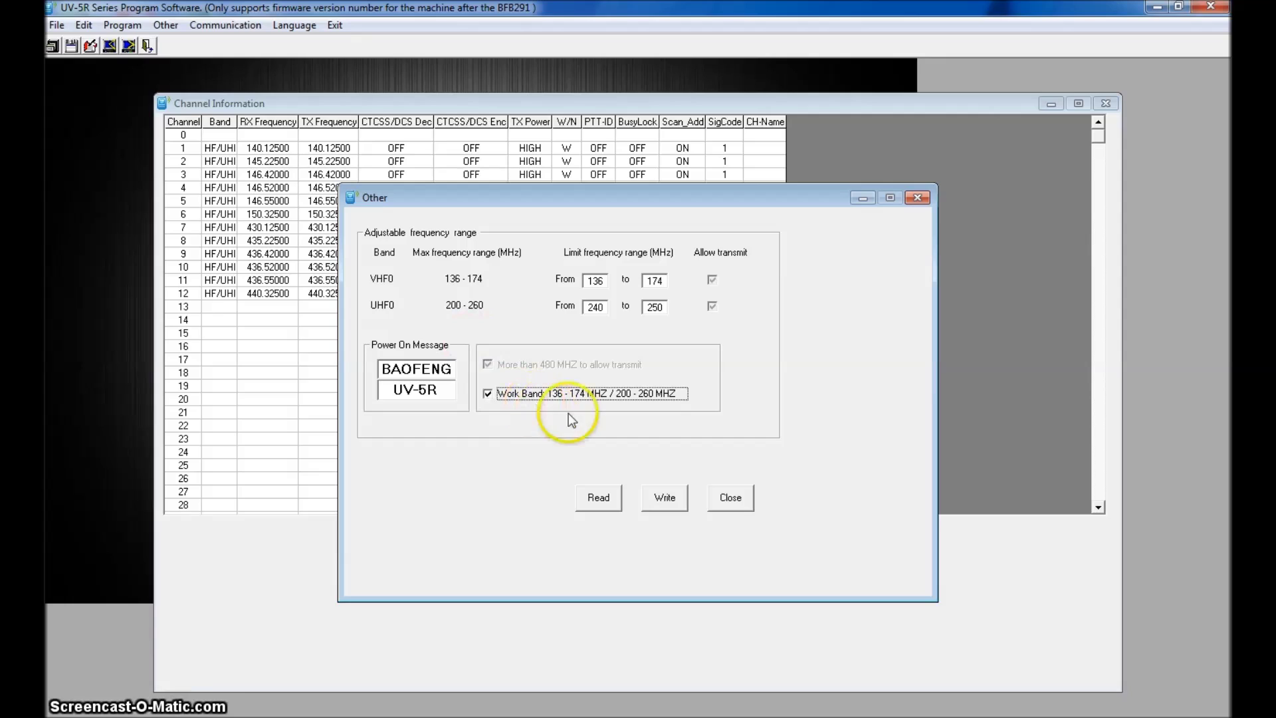
click(487, 393)
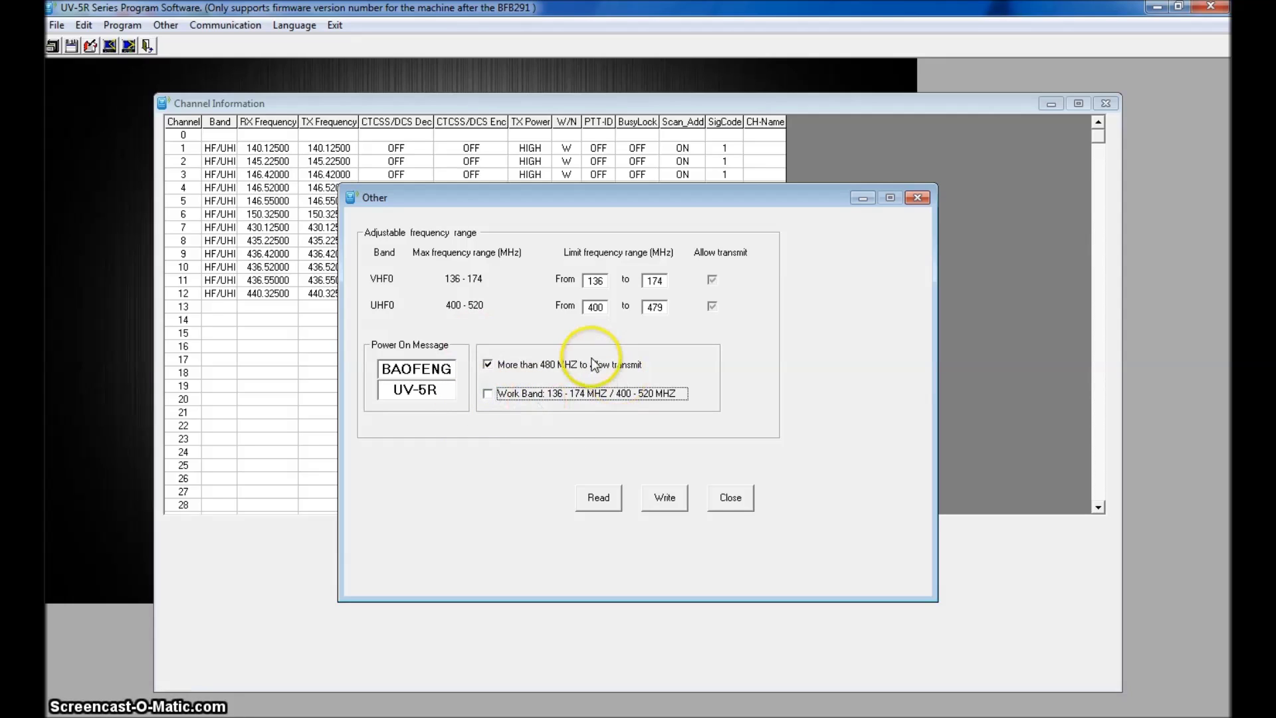
drag(673, 308, 615, 315)
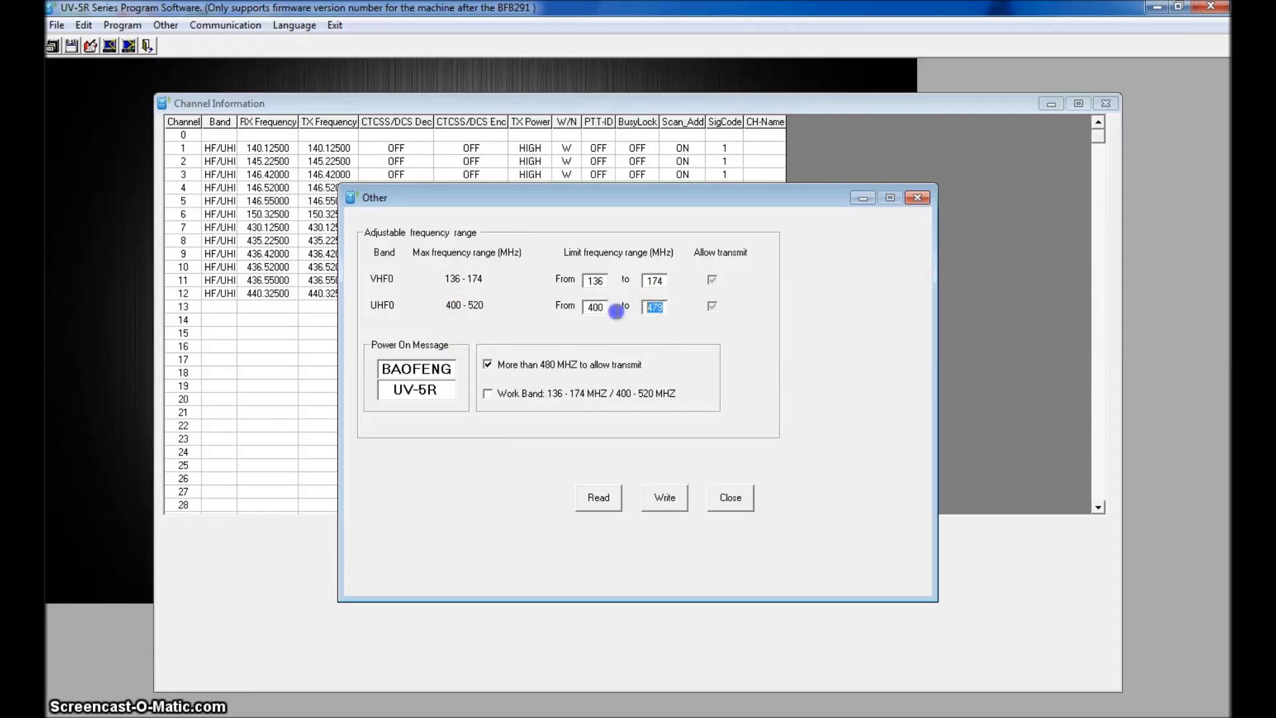
text(520)
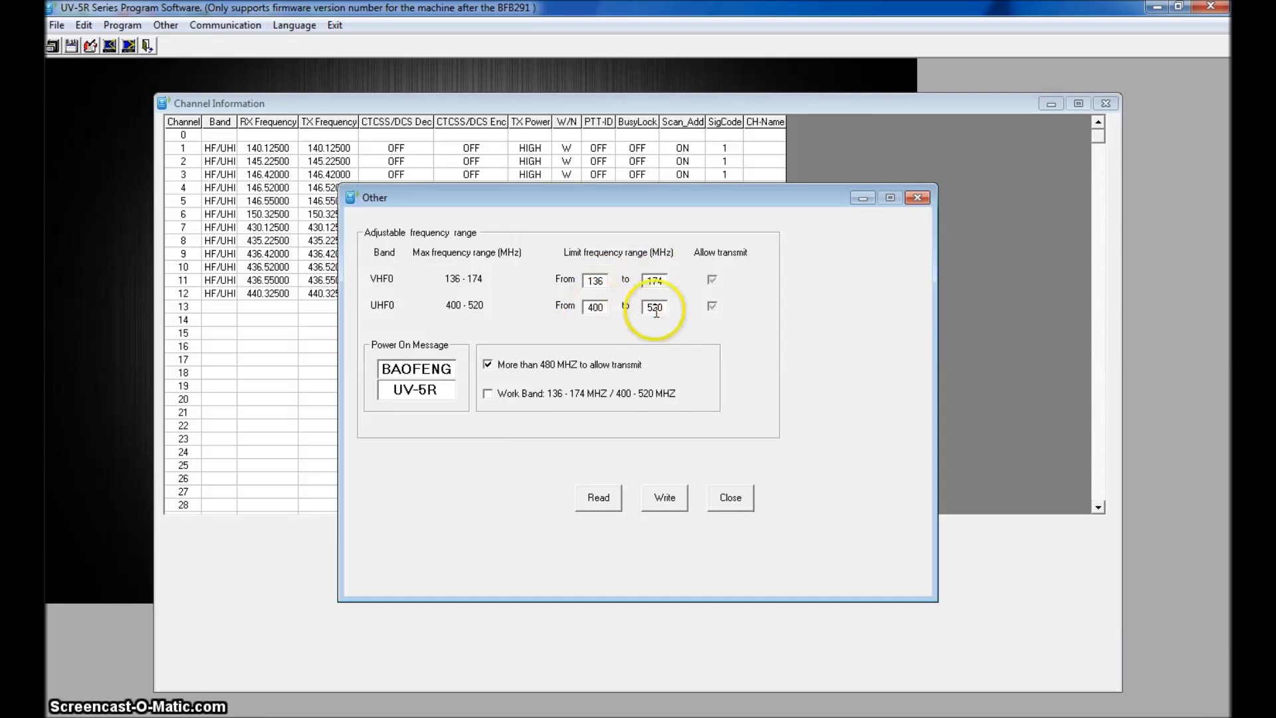
Write the 136–174 and 400–520 MHz limits to the radio, then select the power-on message lines.
click(662, 498)
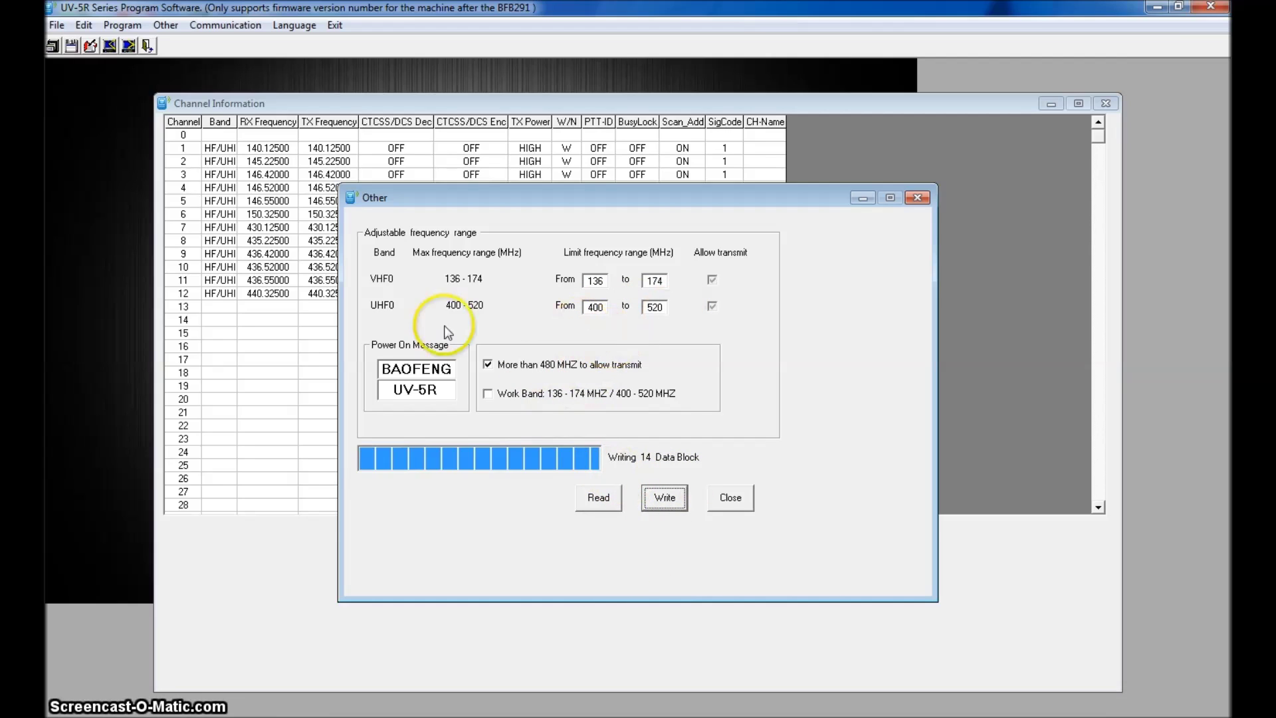
click(453, 369)
drag(452, 368, 375, 369)
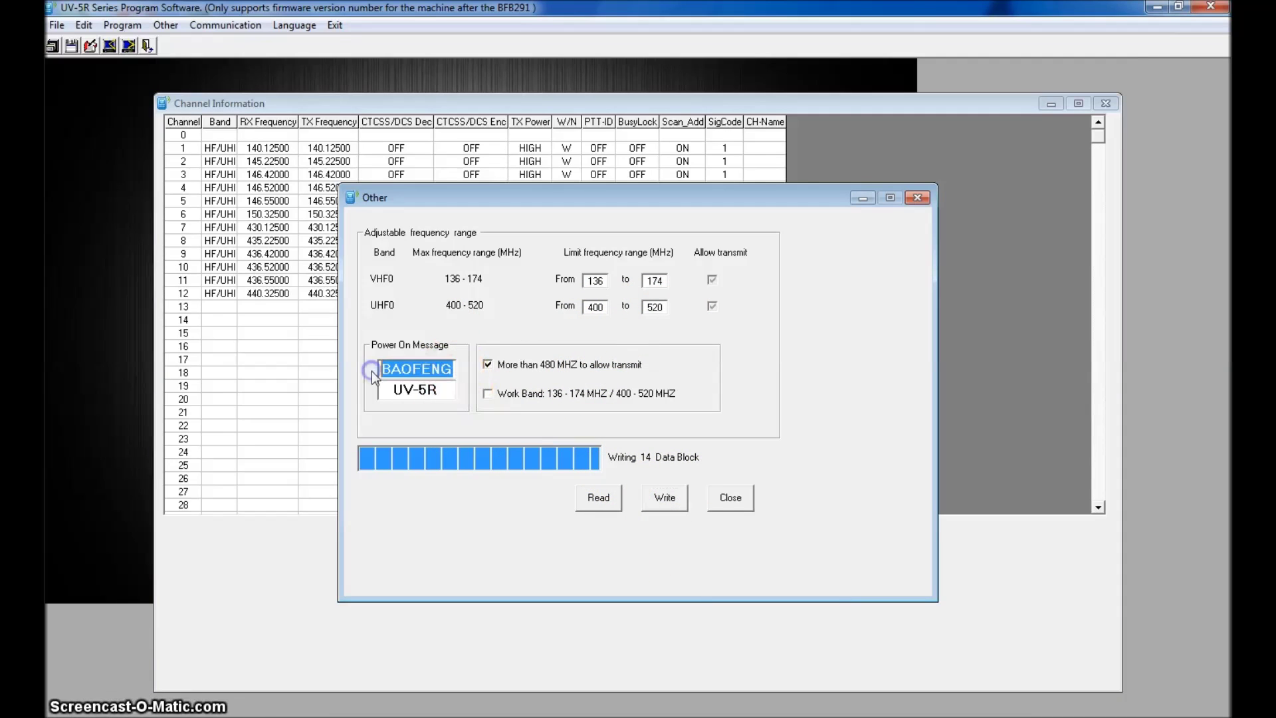
click(445, 388)
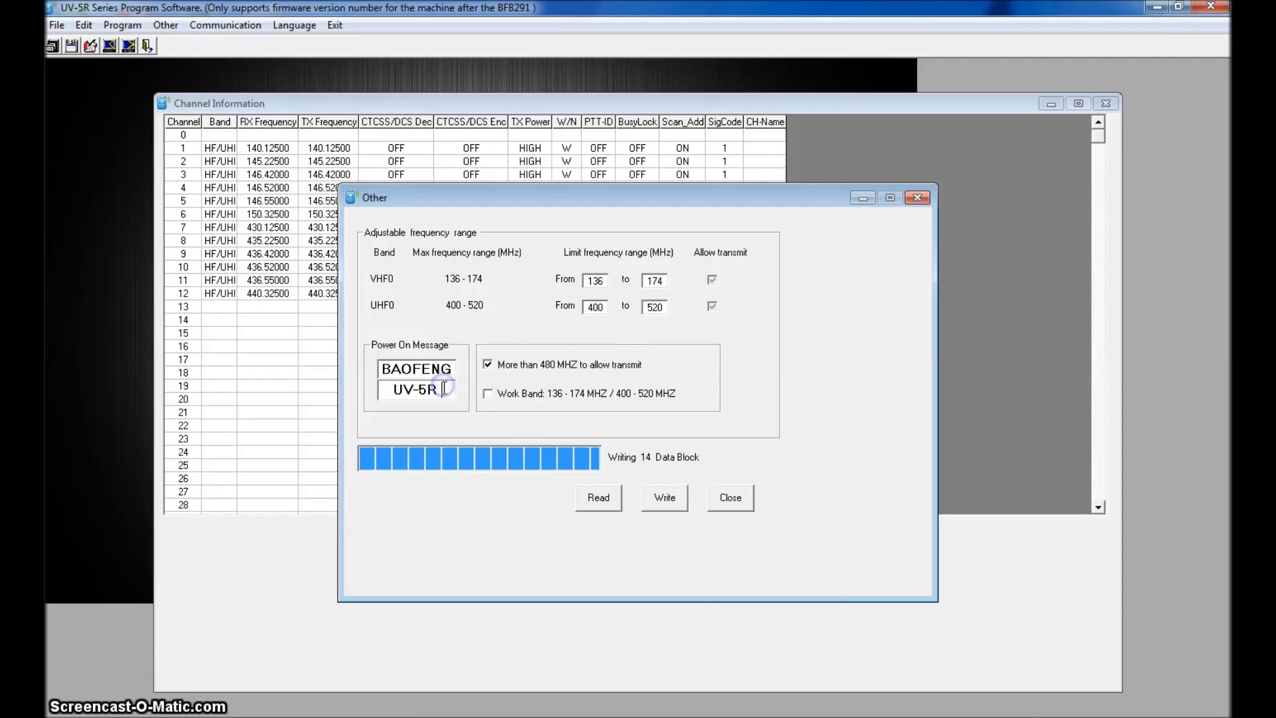
Close the Other dialog, browse the File and Program menus, and choose Edit > Optional Features.
click(743, 499)
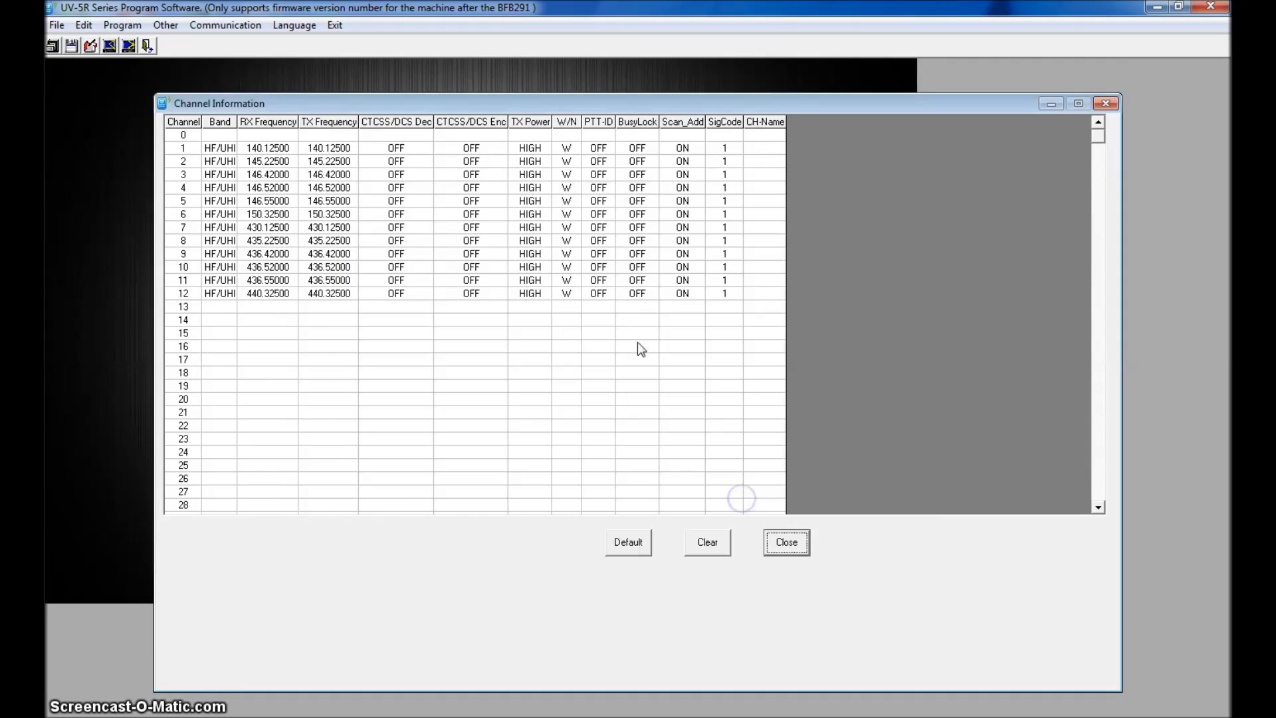
click(50, 25)
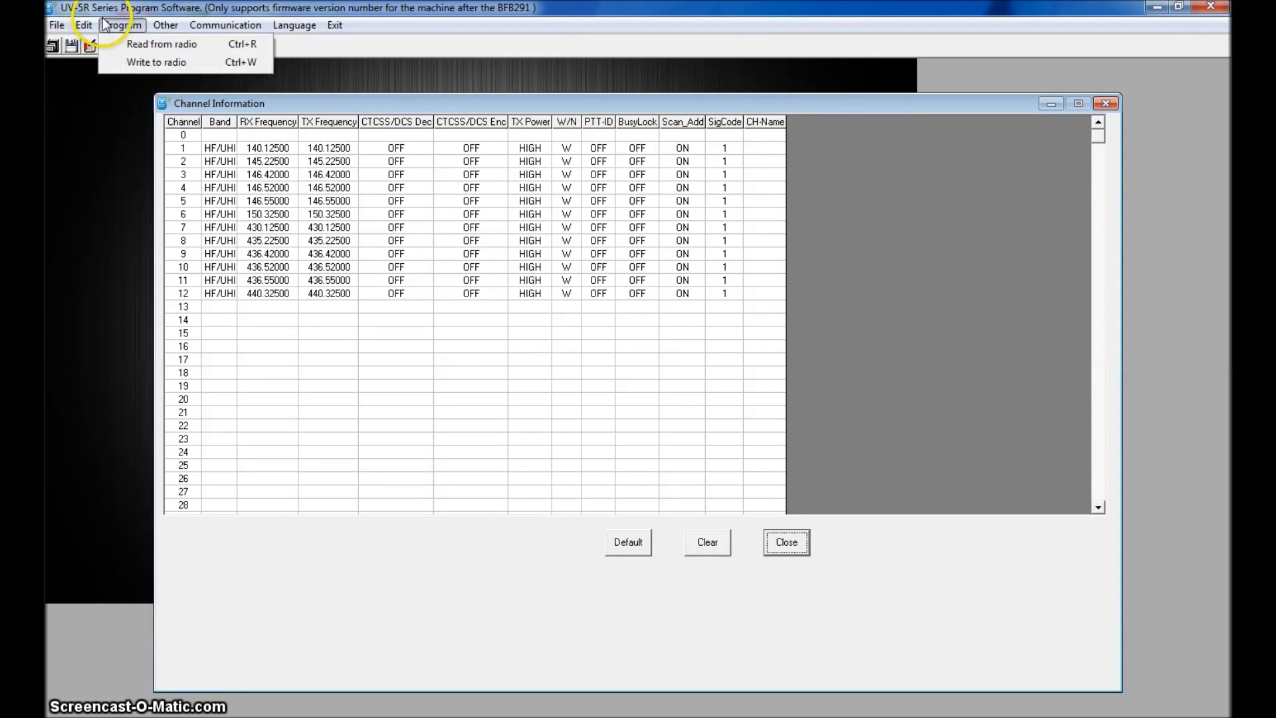
click(57, 24)
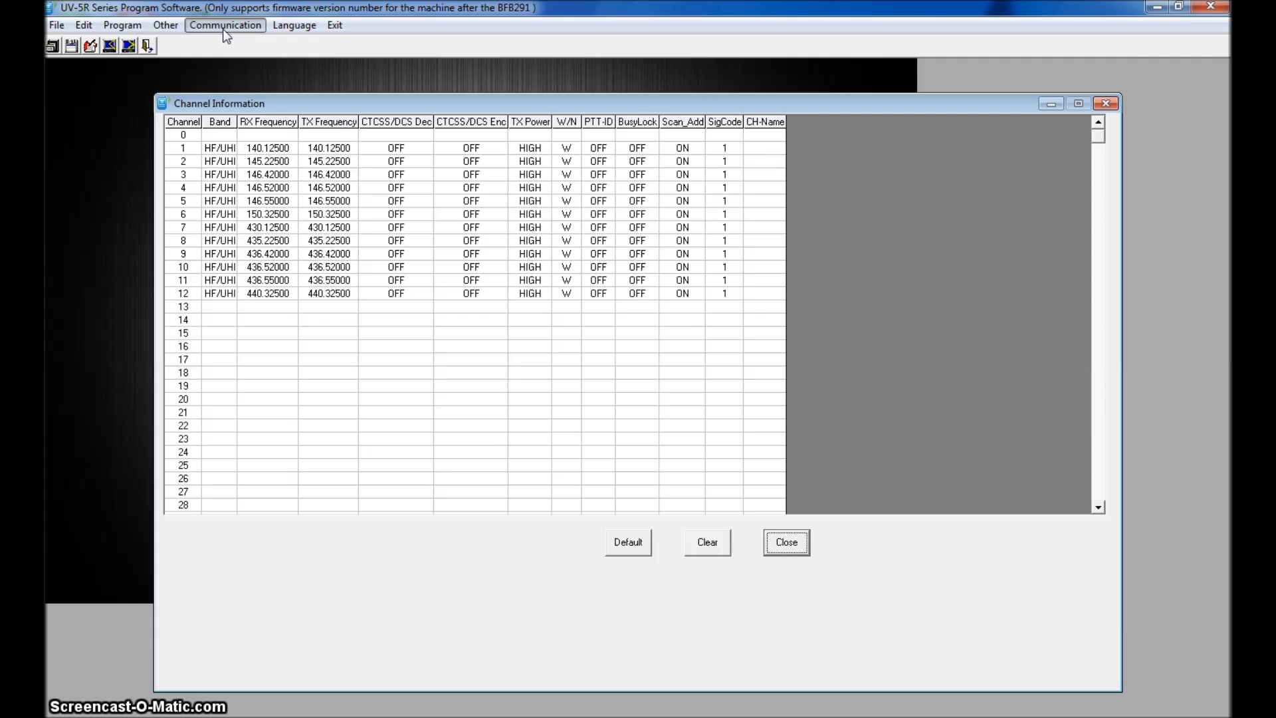
click(57, 28)
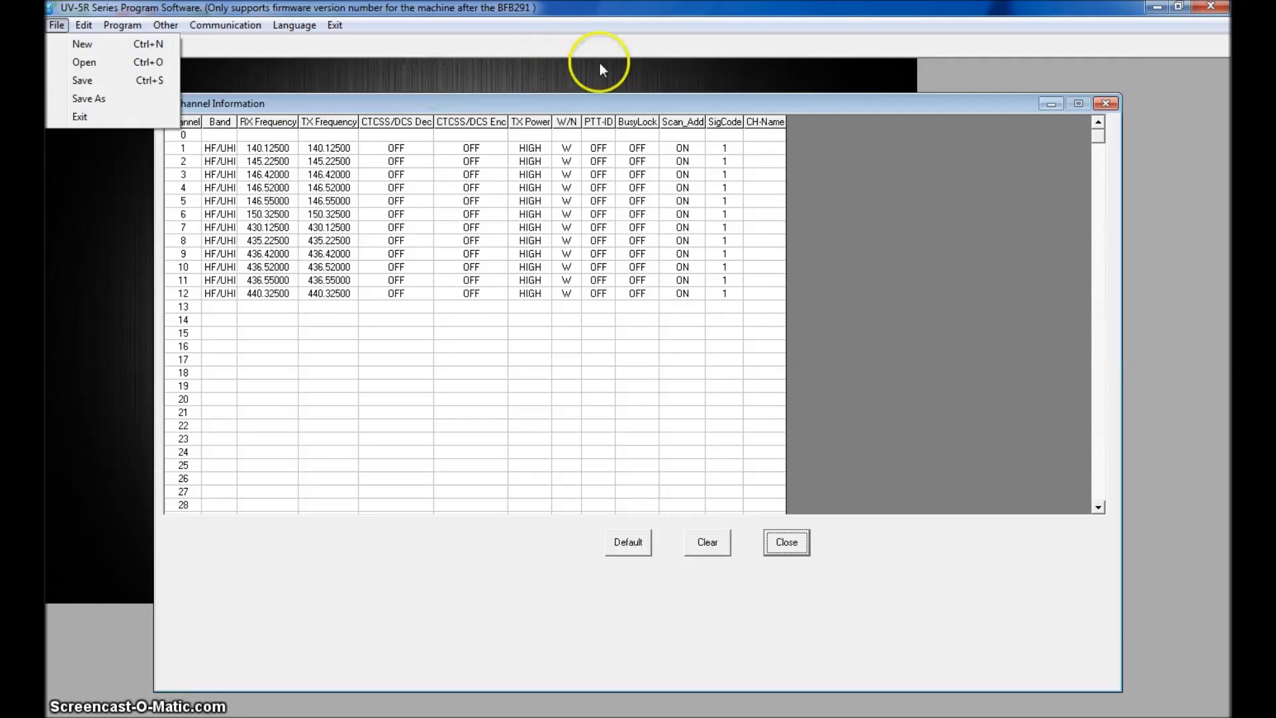
click(542, 47)
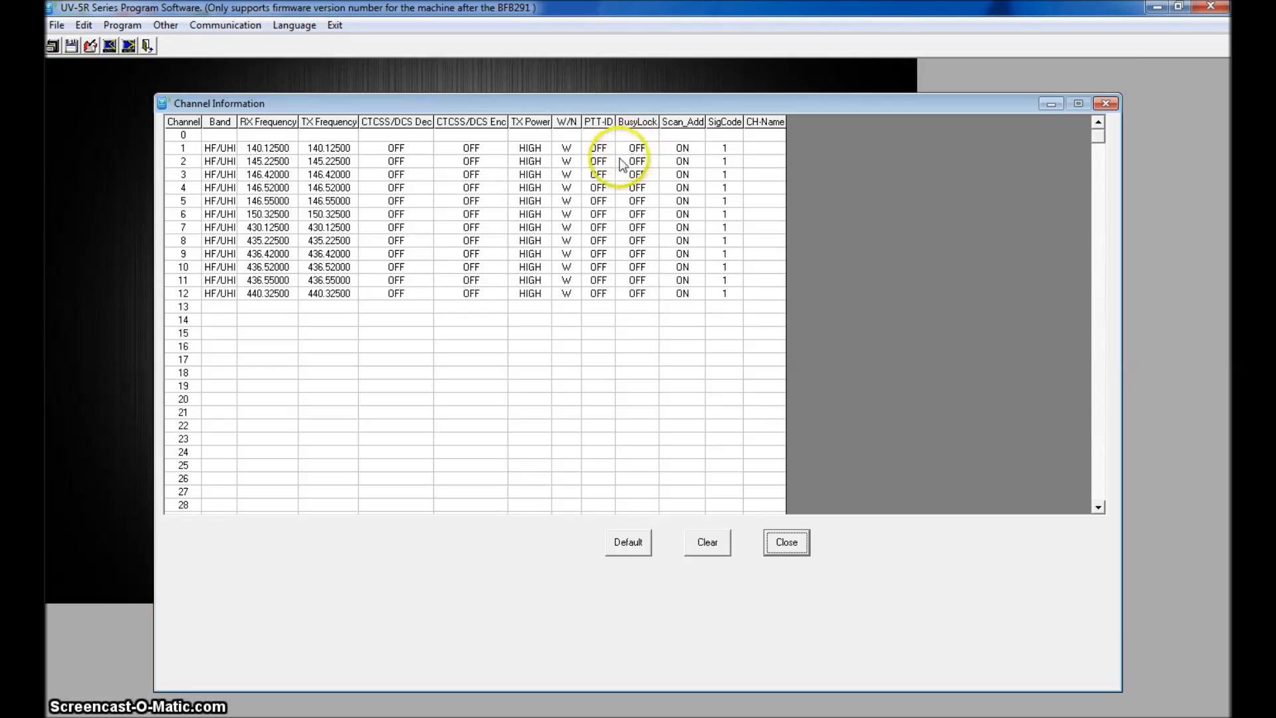
click(82, 30)
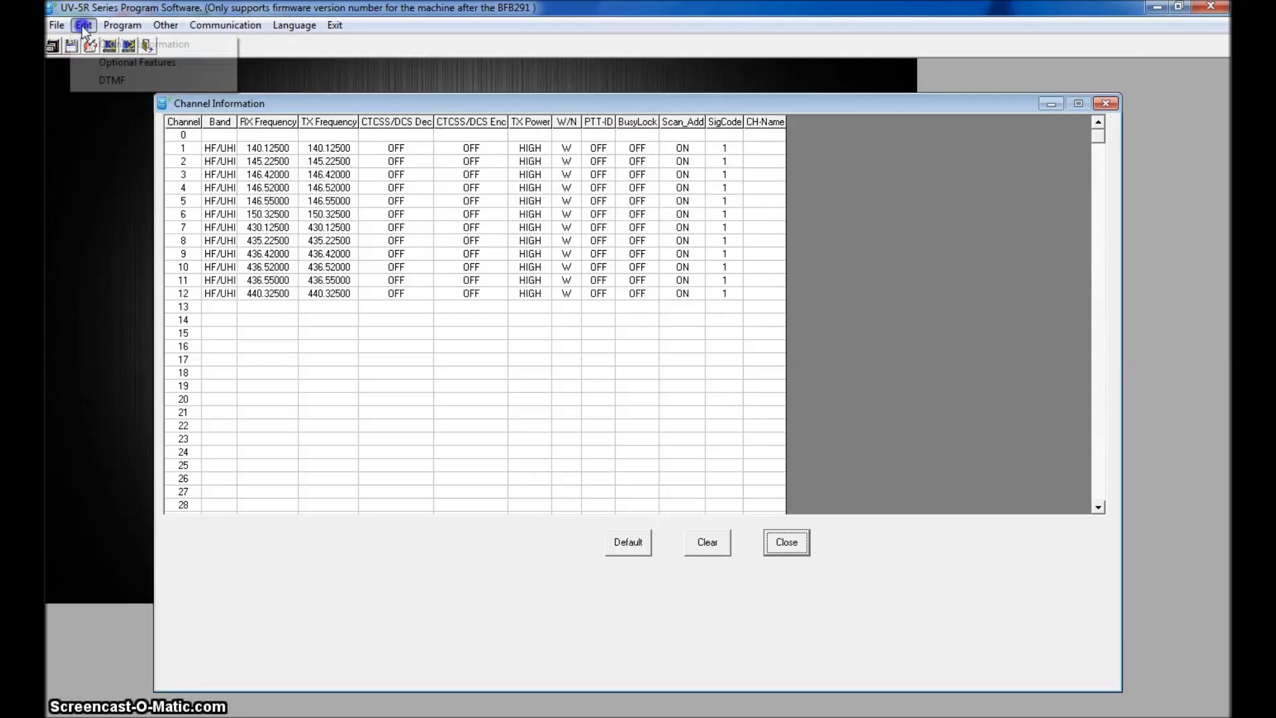
click(85, 64)
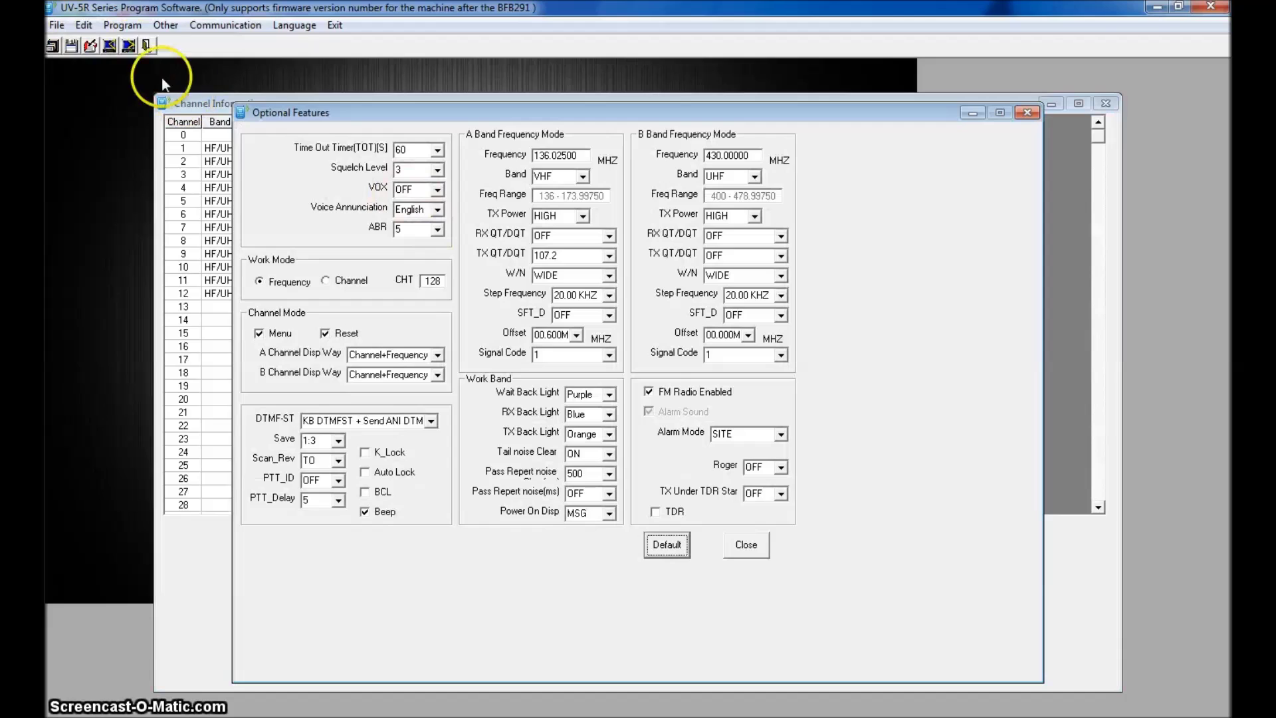
Close the Optional Features window to return to the twelve-channel table.
click(82, 26)
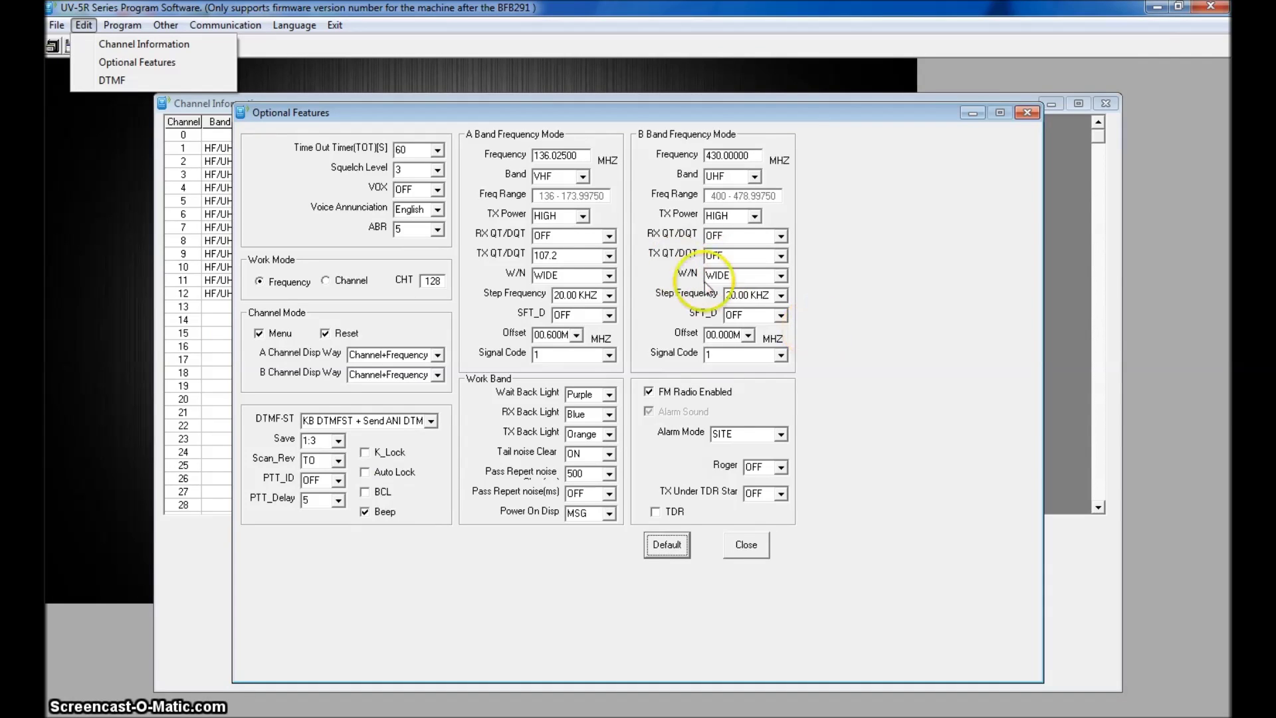
click(1027, 113)
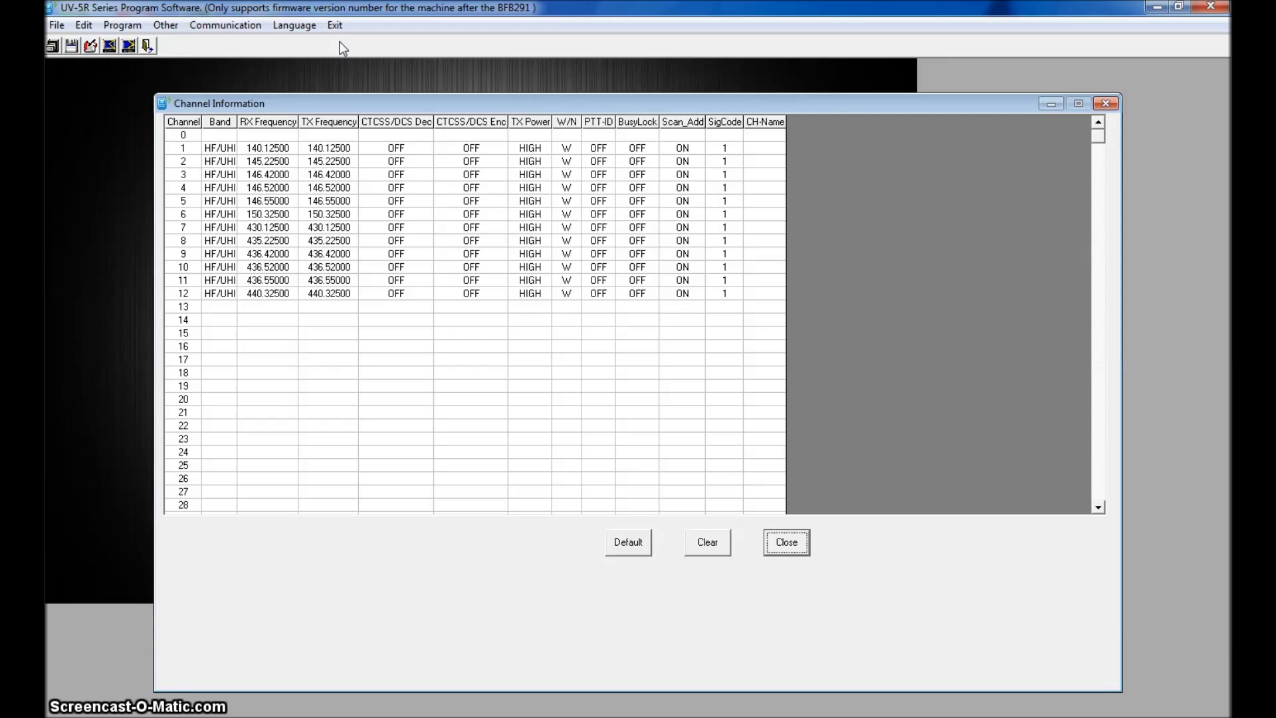
click(299, 42)
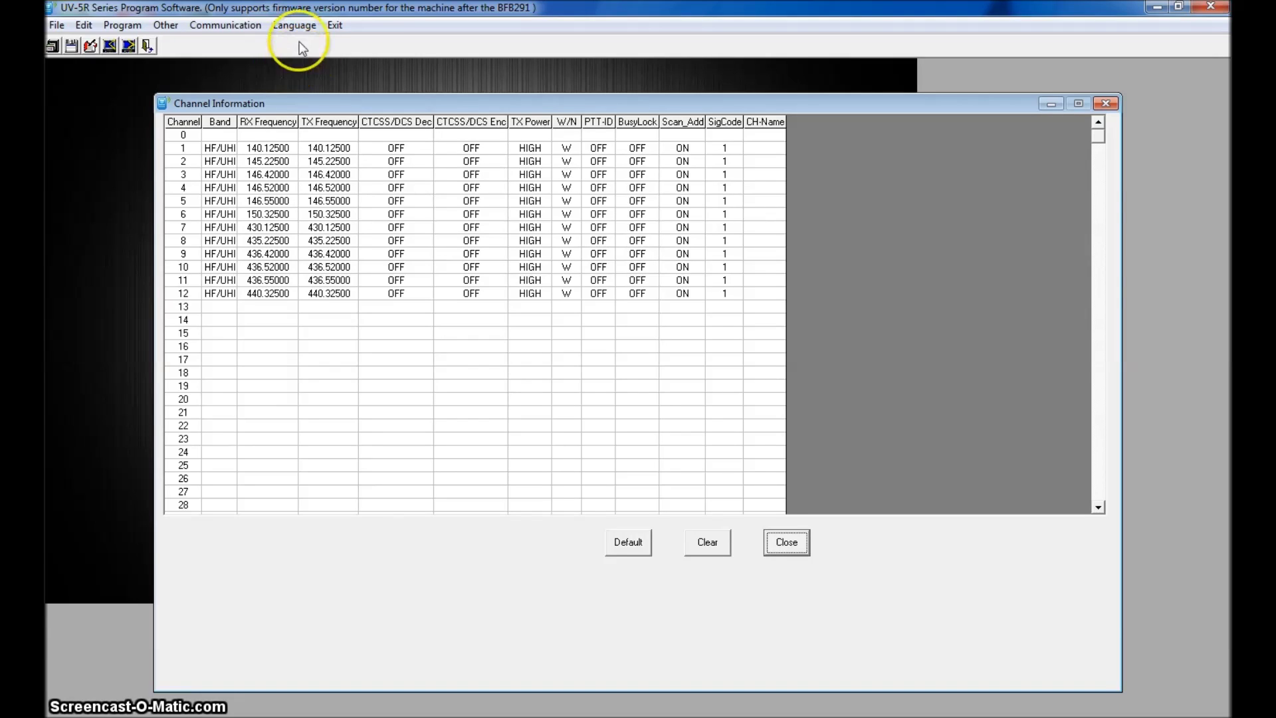
click(1046, 341)
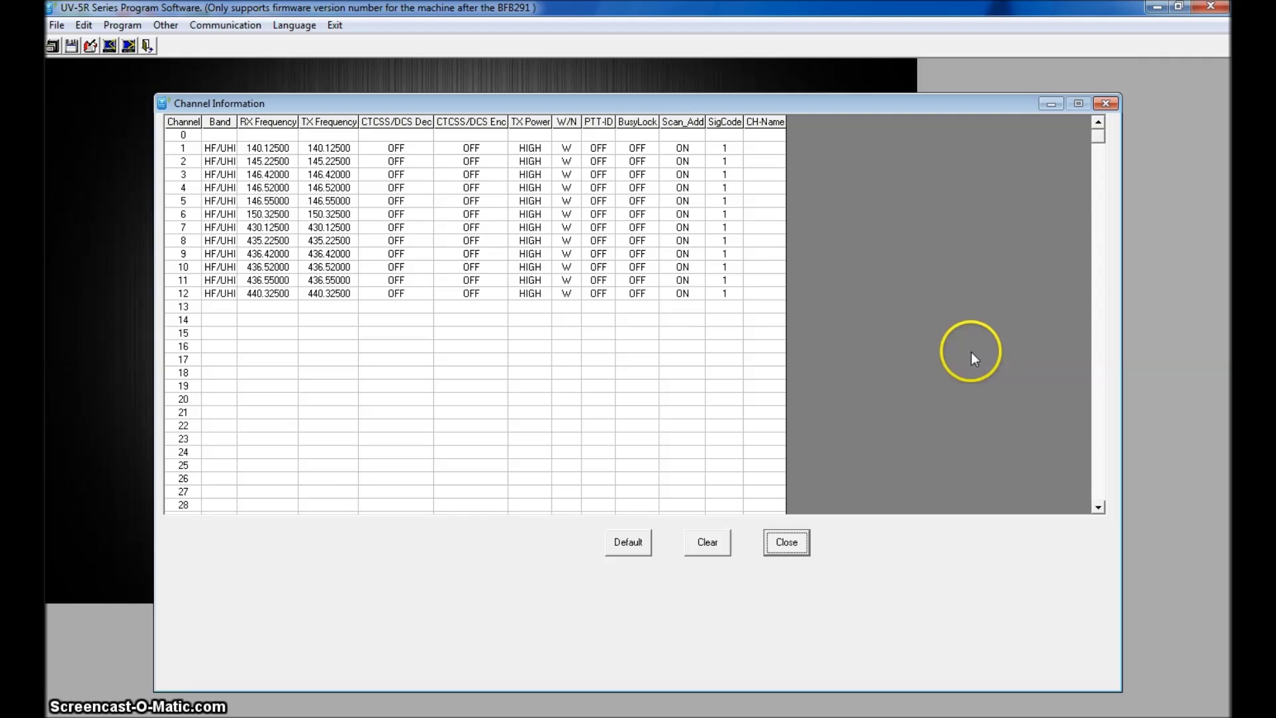